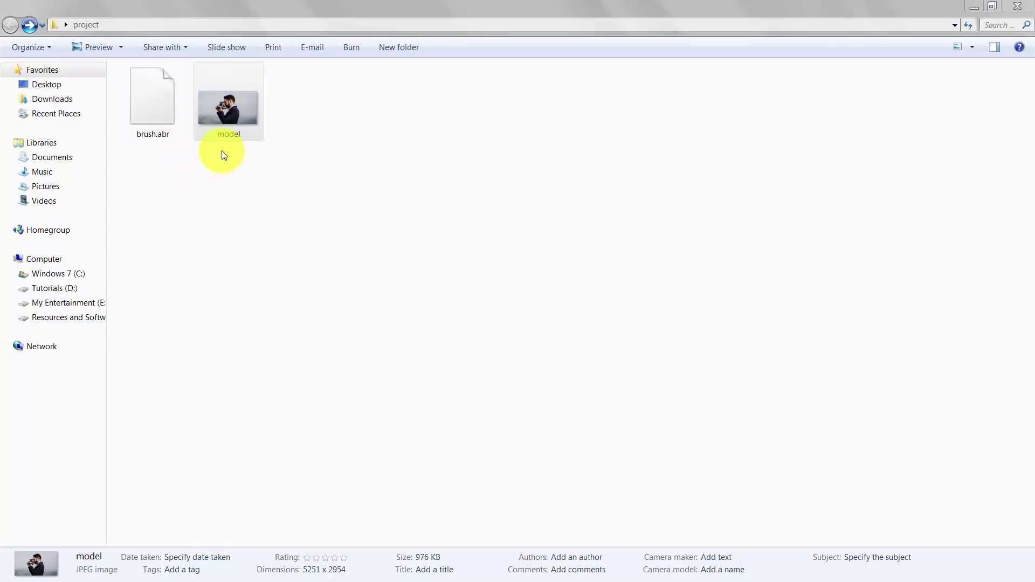
- Open the model image from the project folder in Adobe Photoshop CC 2017
right_click(235, 116)
mouse_move(366, 223)
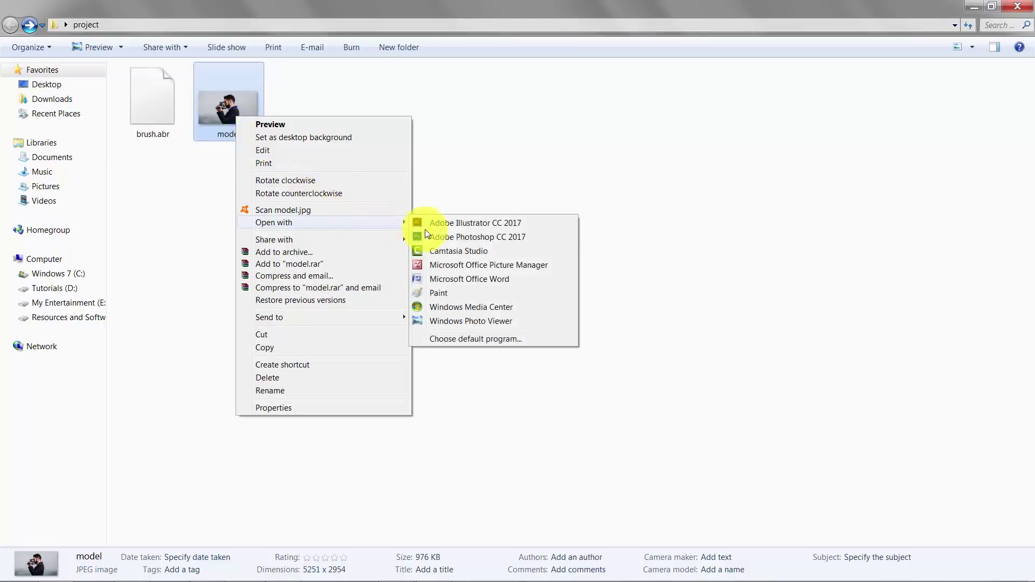
left_click(447, 237)
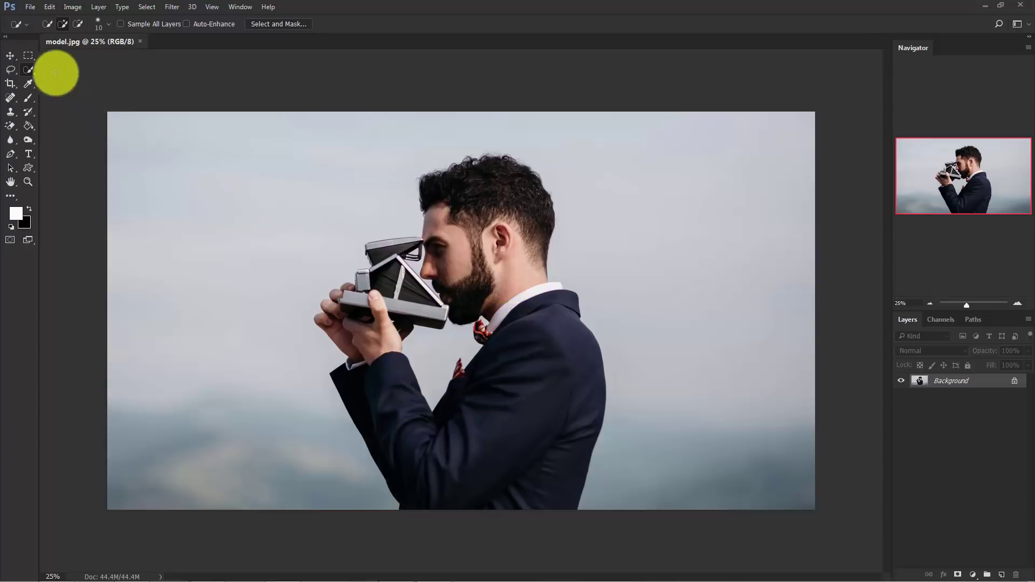
- Select the man and his camera with the Quick Selection tool, subtracting the background gaps around the camera and adding missed bow tie areas
left_click_drag(28, 70, 78, 72)
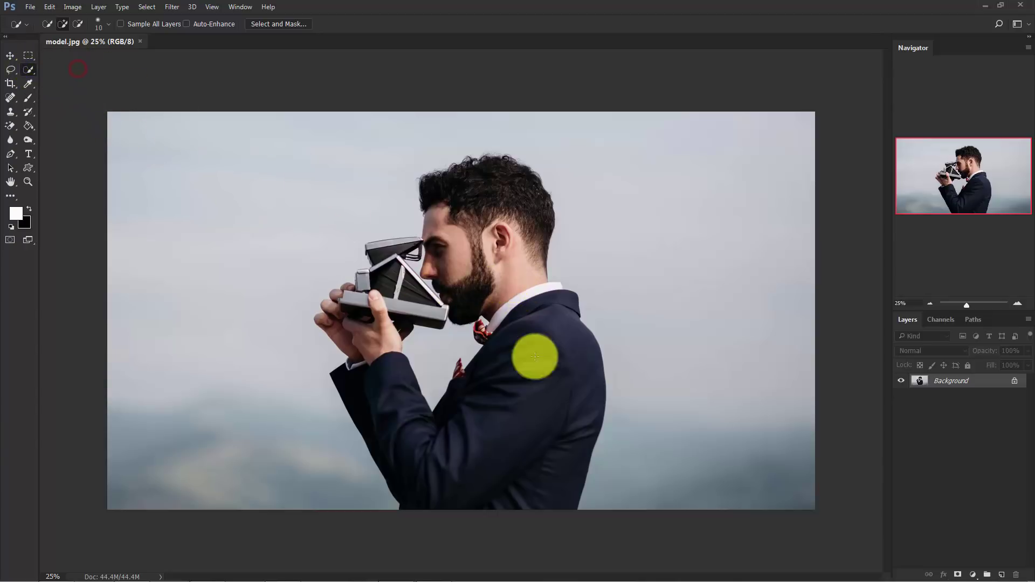
mouse_move(554, 396)
left_mouse_down()
mouse_move(536, 445)
mouse_move(474, 471)
mouse_move(389, 411)
mouse_move(370, 342)
mouse_move(339, 295)
mouse_move(404, 311)
mouse_move(398, 331)
mouse_move(404, 300)
mouse_move(389, 266)
mouse_move(363, 277)
mouse_move(378, 264)
mouse_move(378, 244)
mouse_move(444, 239)
mouse_move(472, 201)
mouse_move(487, 203)
mouse_move(530, 447)
left_mouse_up()
key("ctrl+plus")
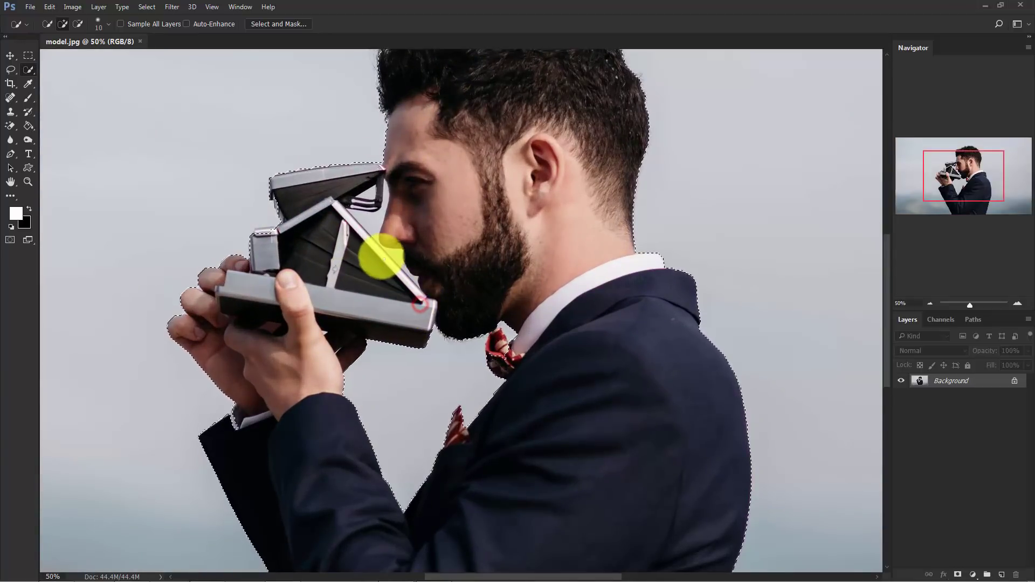
left_click(368, 194, "alt")
left_click(395, 258, "alt")
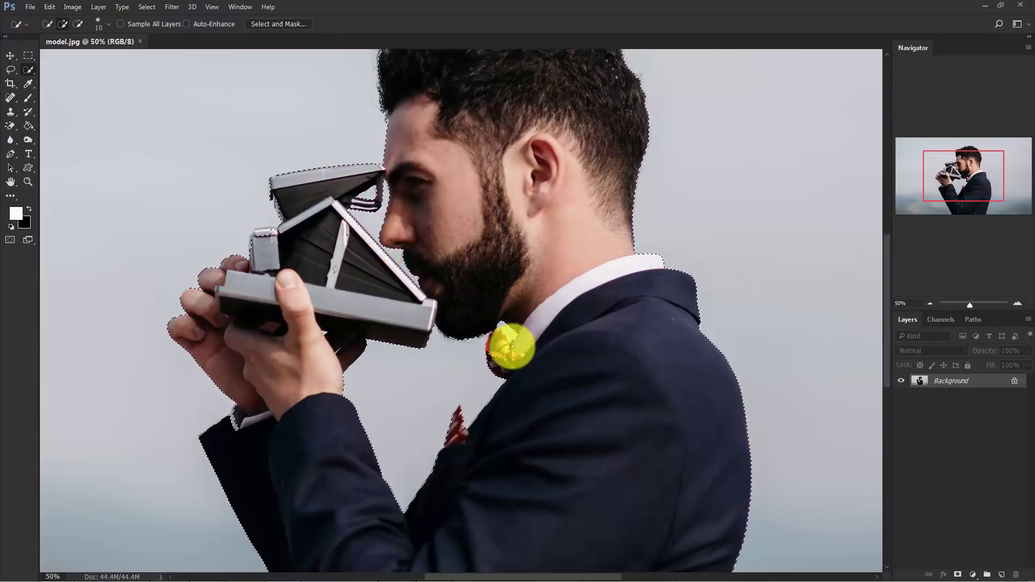
left_click_drag(510, 353, 494, 339)
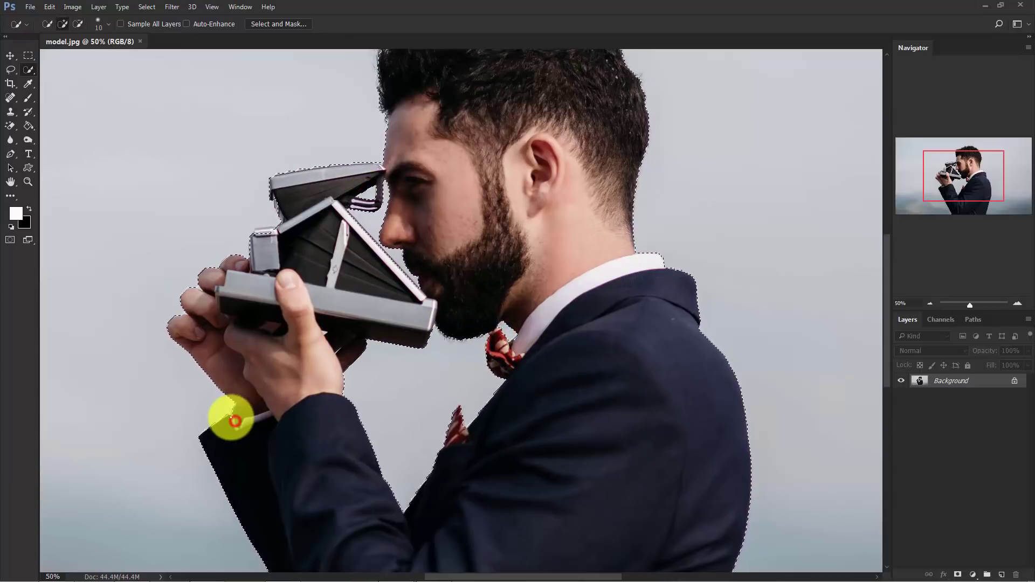
key("ctrl+minus")
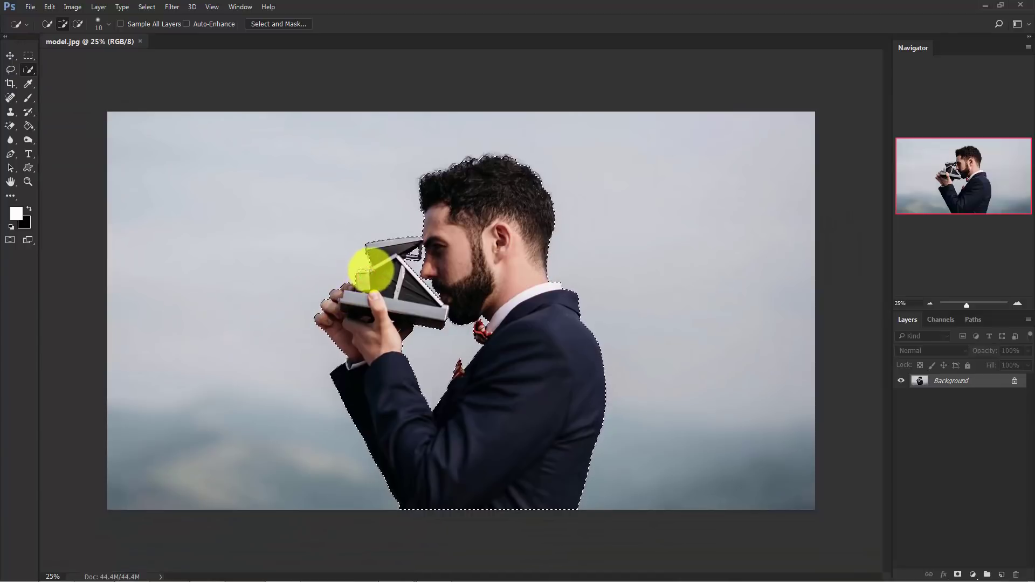
left_click(371, 270)
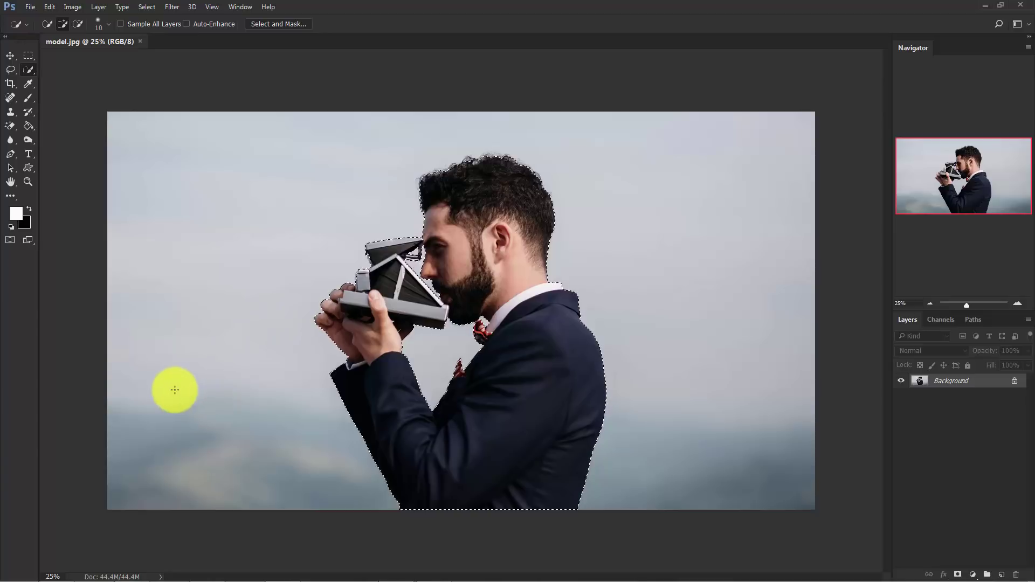
- Refine the selection's hair edges in Select and Mask with the Refine Edge Brush
left_click(278, 25)
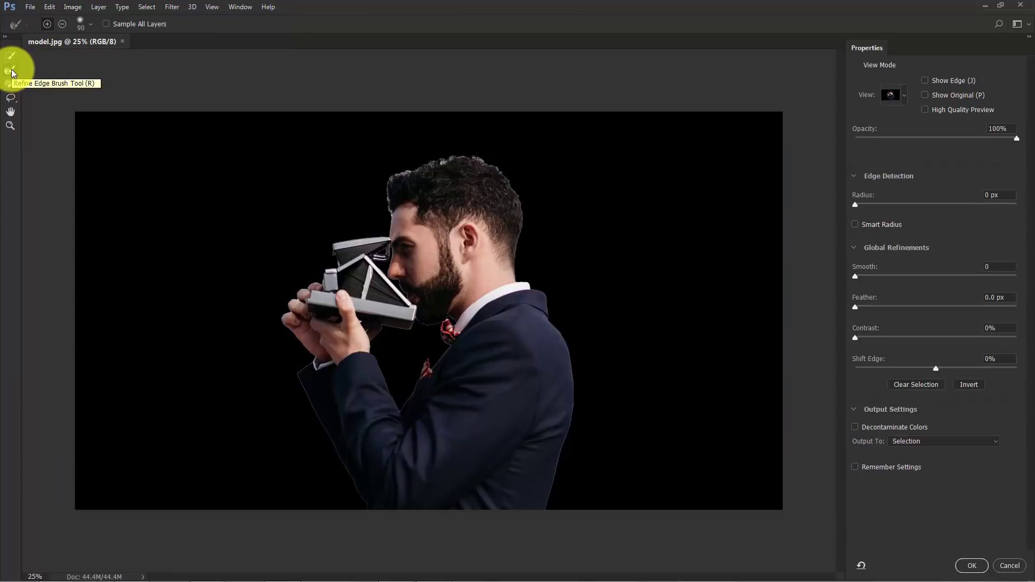
left_click(12, 70)
mouse_move(385, 185)
left_mouse_down()
mouse_move(483, 162)
mouse_move(503, 171)
mouse_move(518, 200)
mouse_move(495, 182)
mouse_move(411, 171)
mouse_move(389, 182)
mouse_move(389, 211)
mouse_move(386, 186)
mouse_move(412, 177)
left_mouse_up()
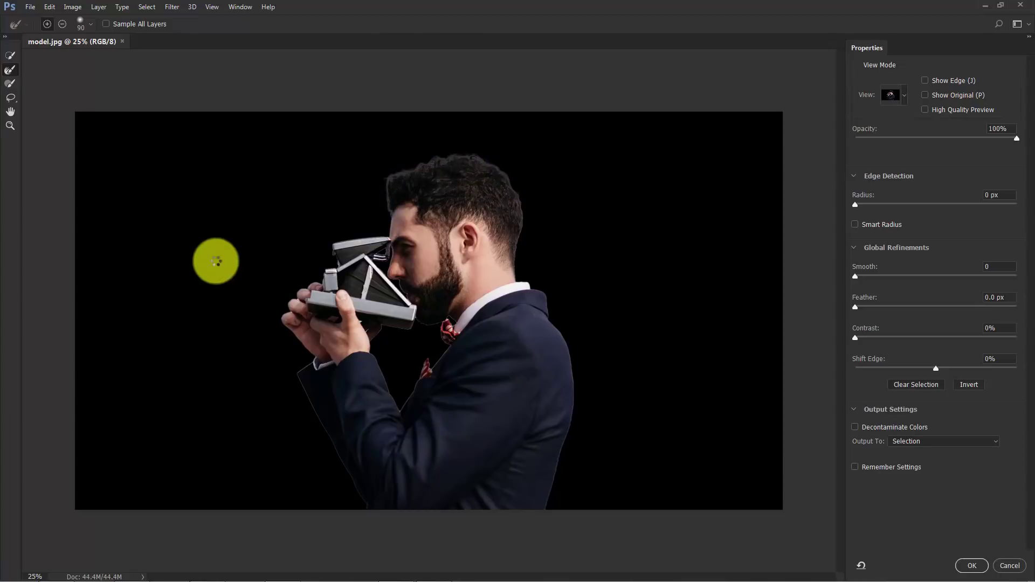
- Enable Decontaminate Colors and output the refined selection to a new layer
left_click(856, 427)
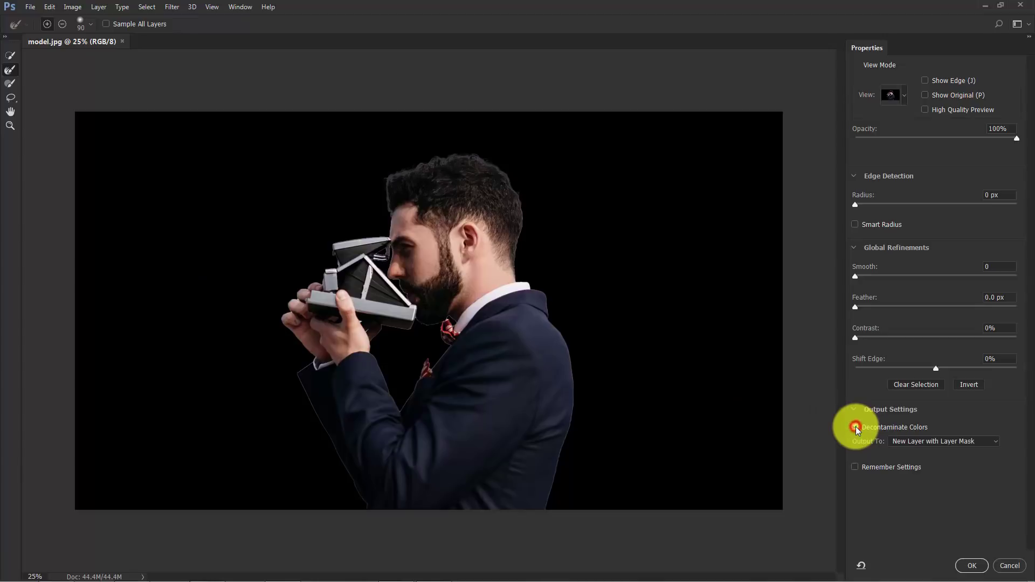
left_click(910, 441)
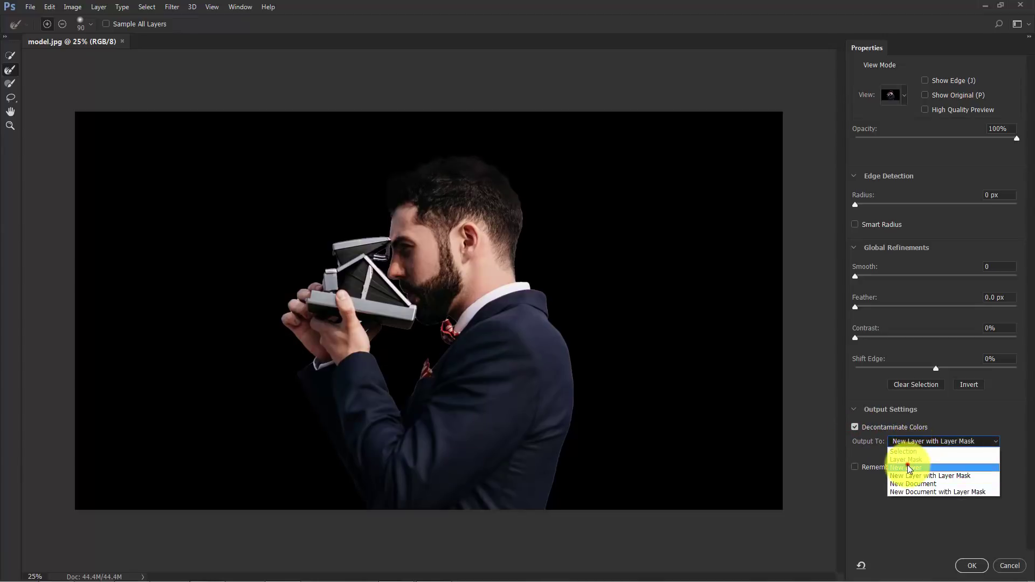
left_click(907, 466)
left_click(972, 566)
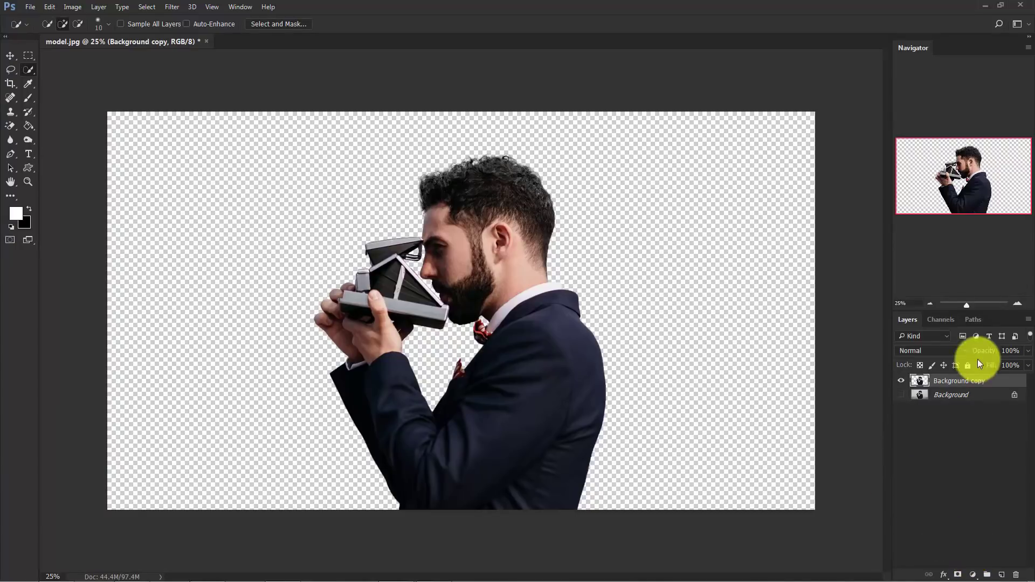
- Rename the cutout layer as model
left_click(977, 381)
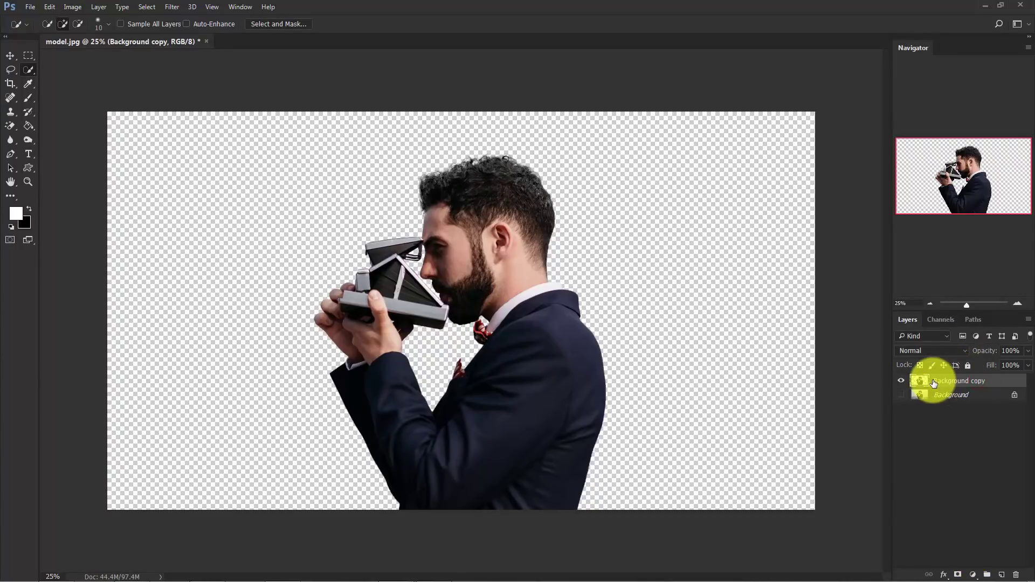
double_click(951, 382)
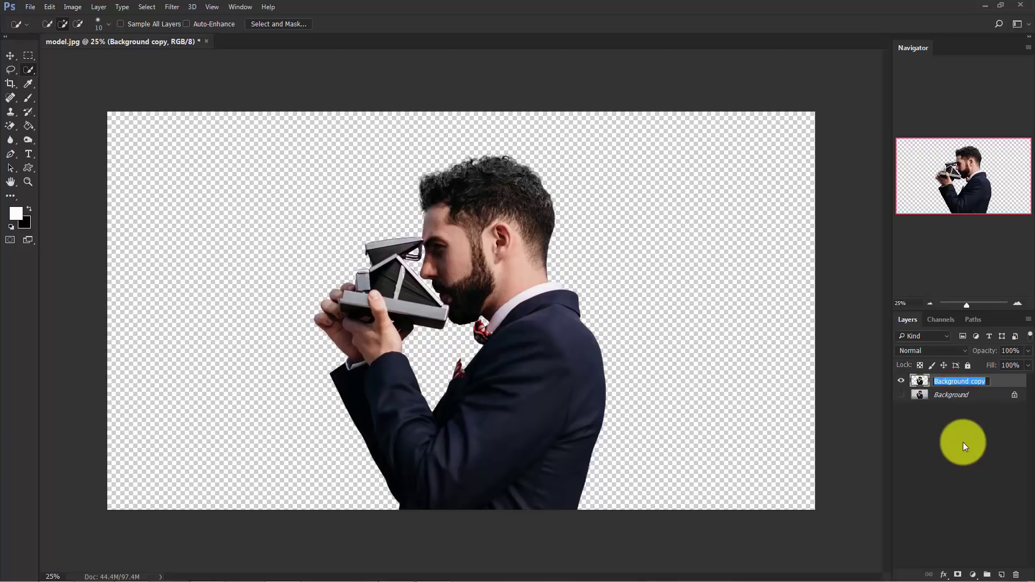
type("model")
key("Return")
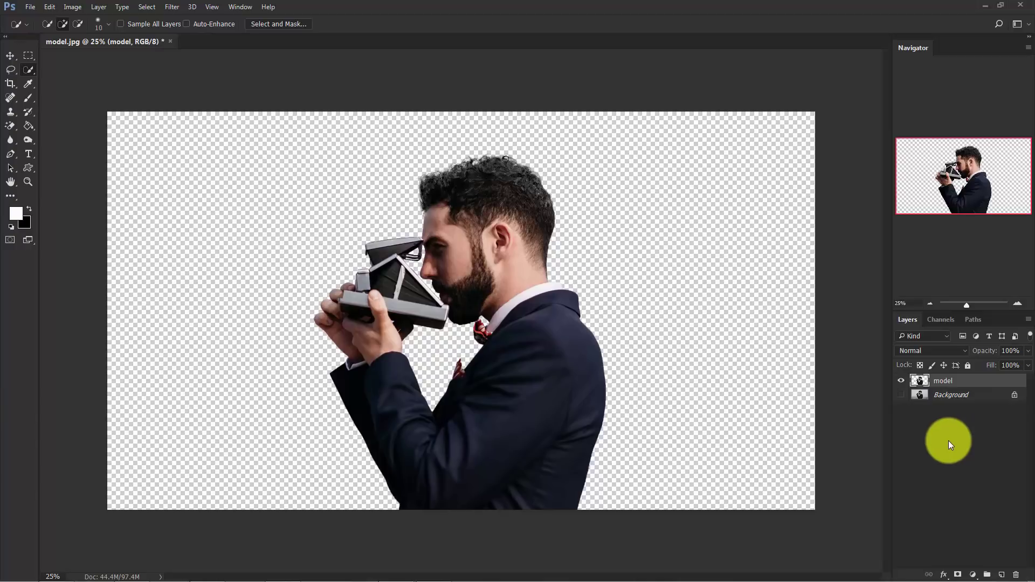
- Show the Background layer, hide the model layer, and make Background the active layer
left_click(900, 395)
left_click(970, 397)
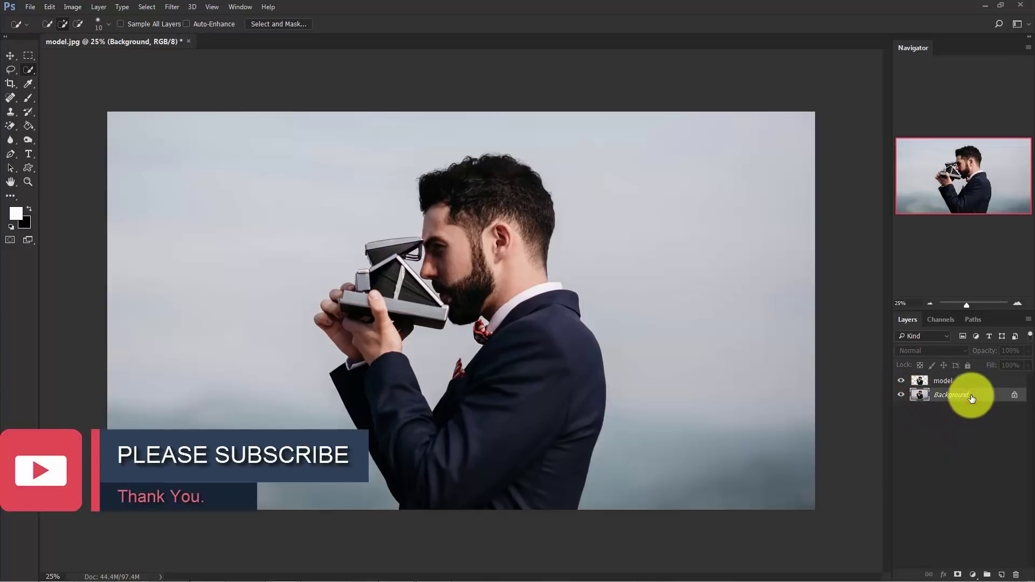
left_click(901, 381)
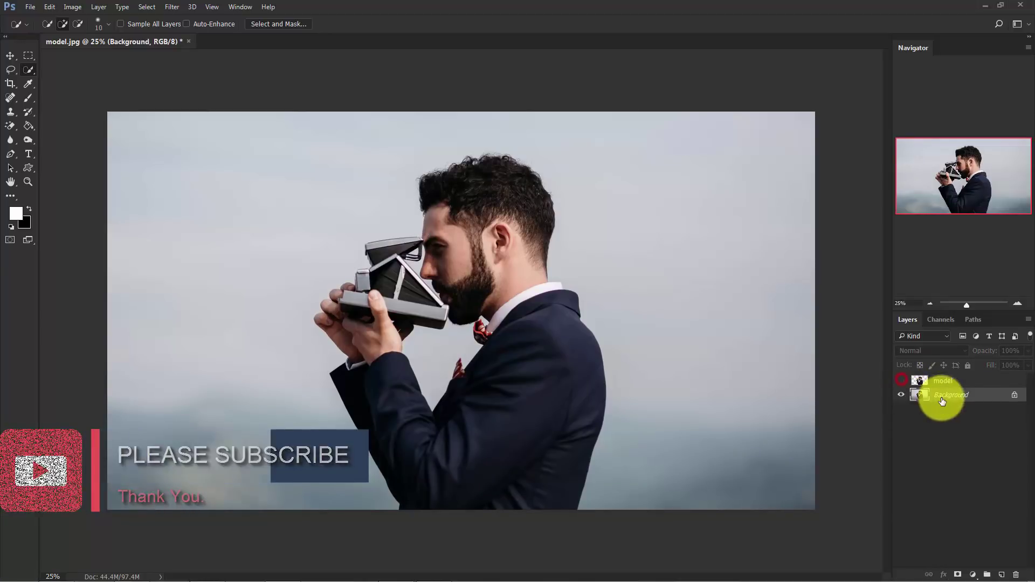
left_click(952, 398)
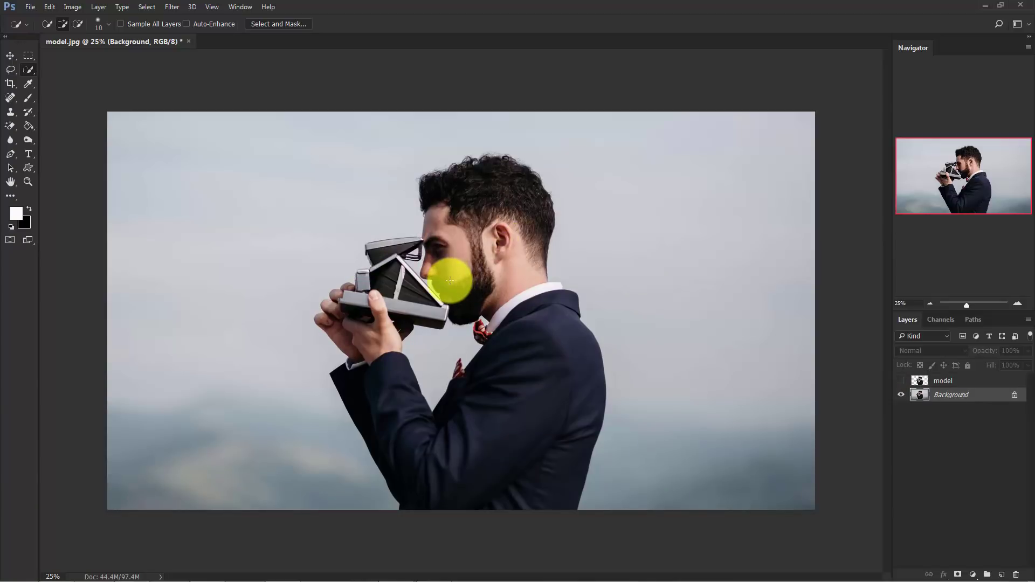
- Draw a loose Lasso selection around the whole man and camera on the Background layer
left_click(9, 70)
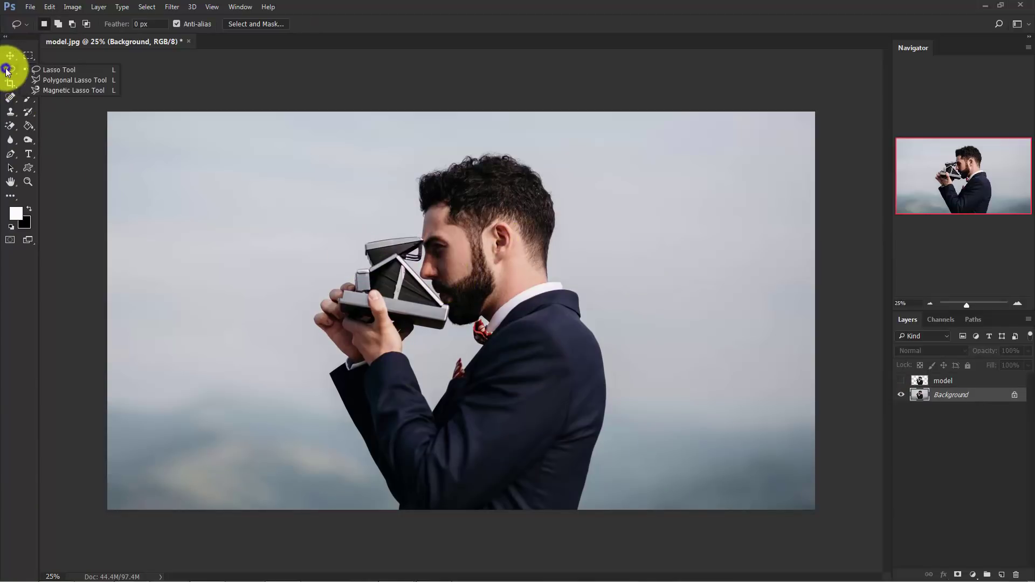
left_click(60, 69)
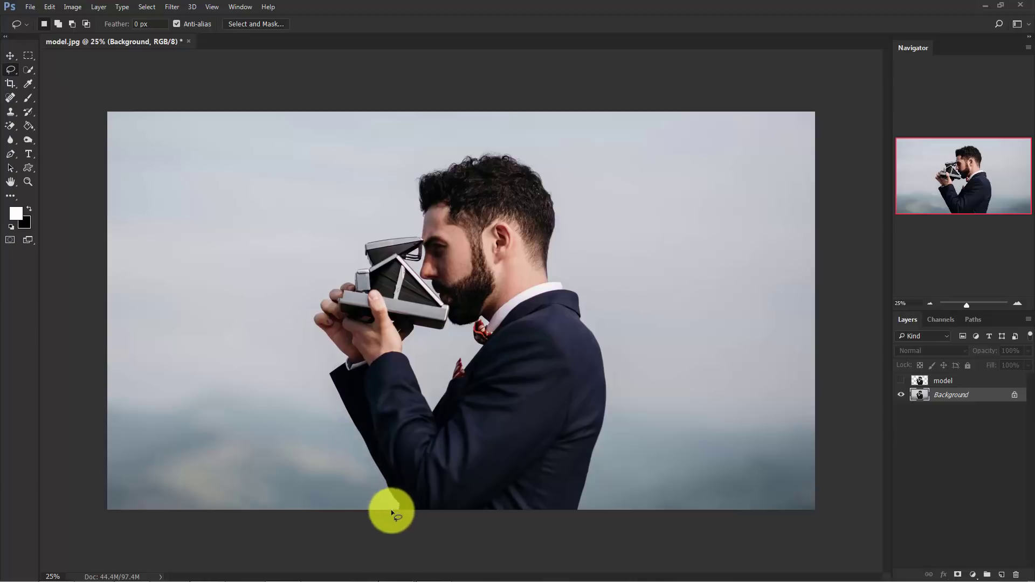
mouse_move(387, 509)
left_mouse_down()
mouse_move(314, 373)
mouse_move(324, 352)
mouse_move(308, 300)
mouse_move(344, 275)
mouse_move(355, 241)
mouse_move(385, 222)
mouse_move(441, 145)
mouse_move(504, 147)
mouse_move(543, 158)
mouse_move(566, 191)
mouse_move(567, 263)
mouse_move(608, 320)
mouse_move(622, 461)
mouse_move(582, 521)
left_mouse_up()
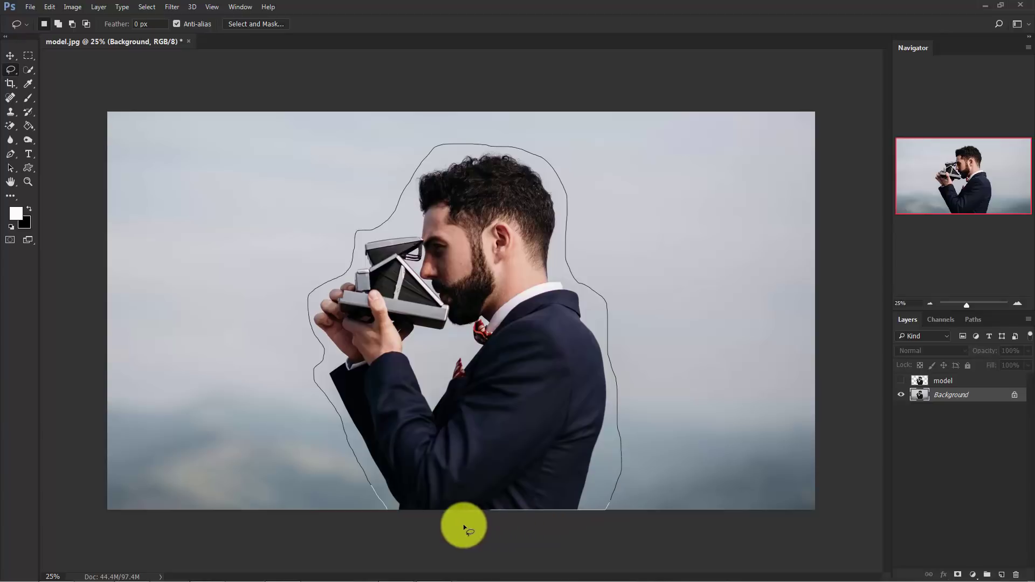
left_click_drag(393, 517, 387, 517)
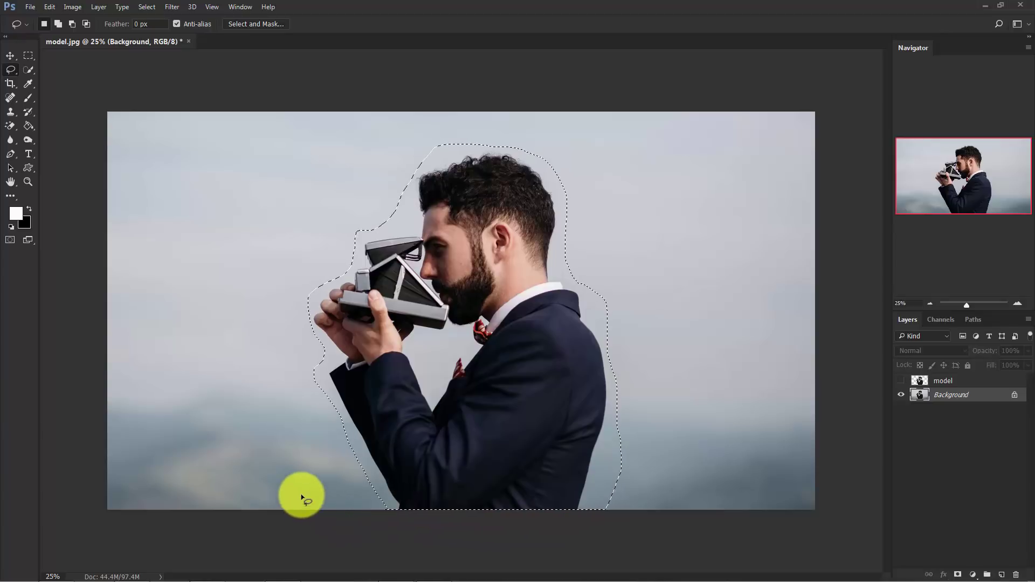
- Fill the selected area with Content-Aware contents to remove the man from the Background layer, and clear the selection
right_click(437, 311)
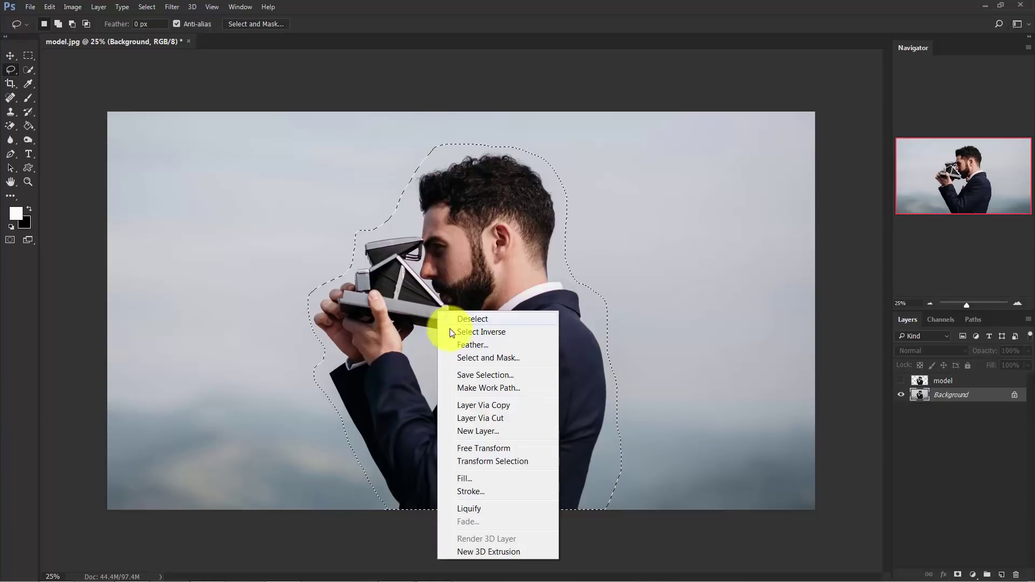
left_click(467, 477)
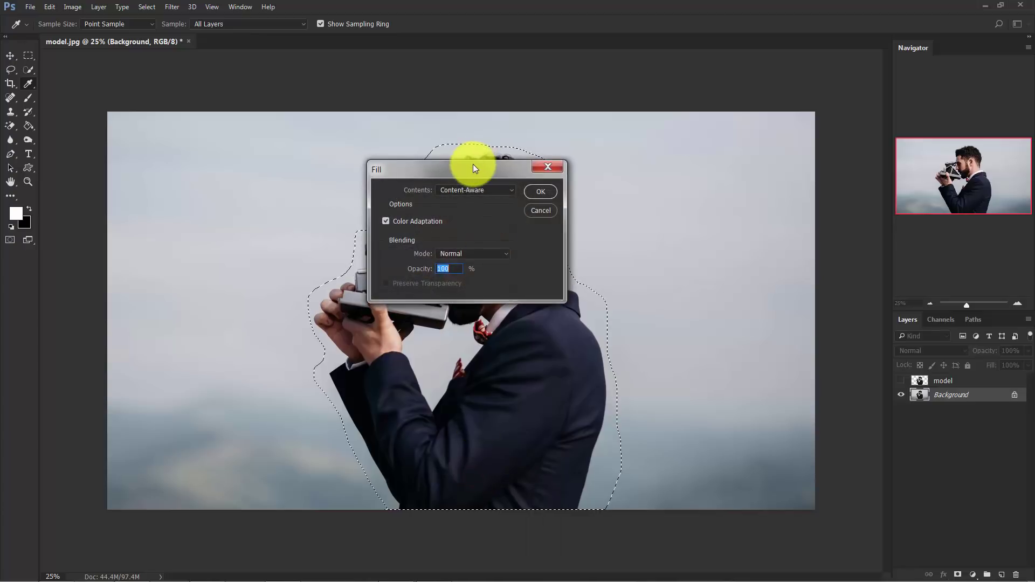
left_click_drag(473, 166, 349, 170)
left_click(324, 193)
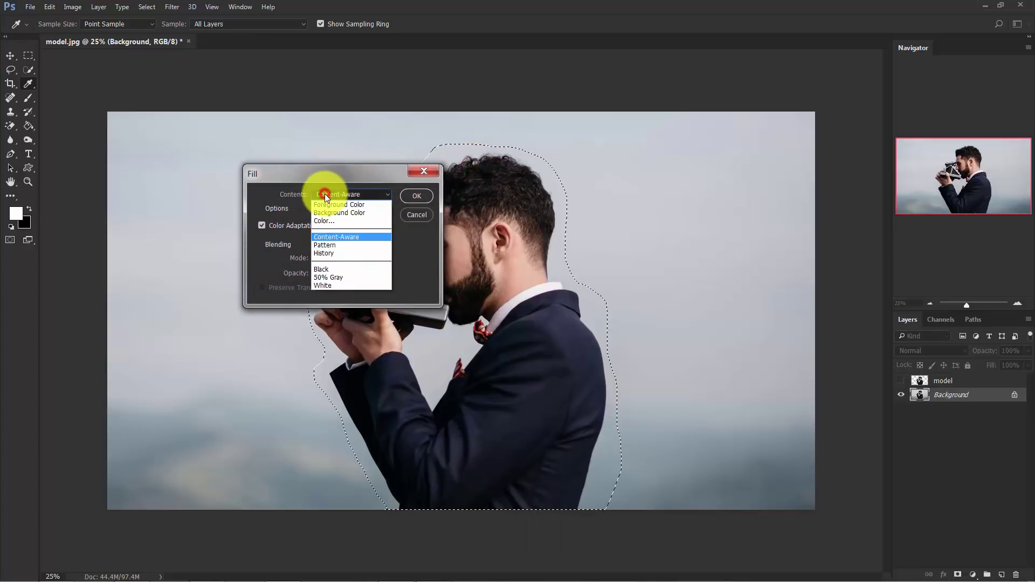
left_click(338, 237)
left_click(413, 195)
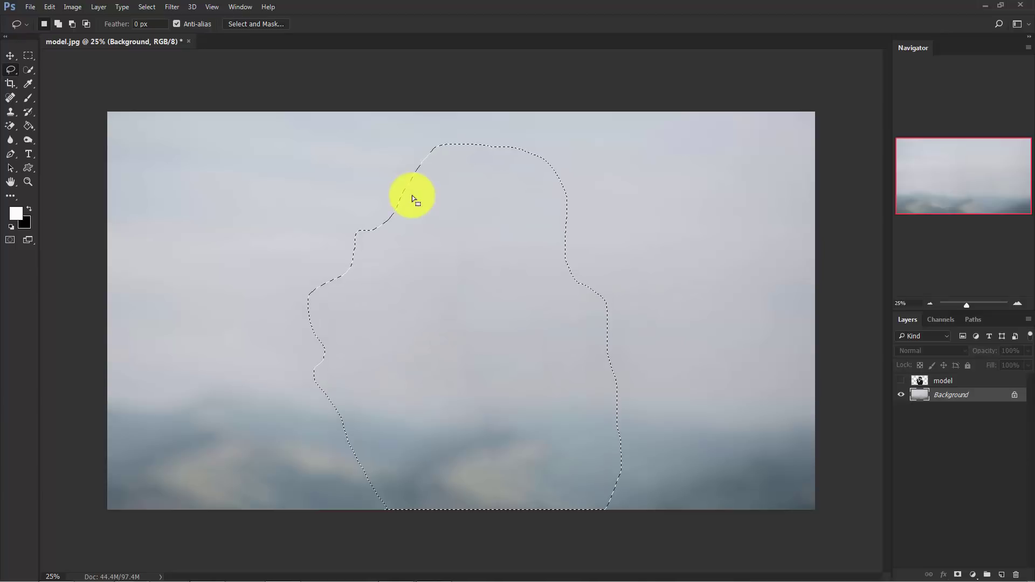
left_click(145, 7)
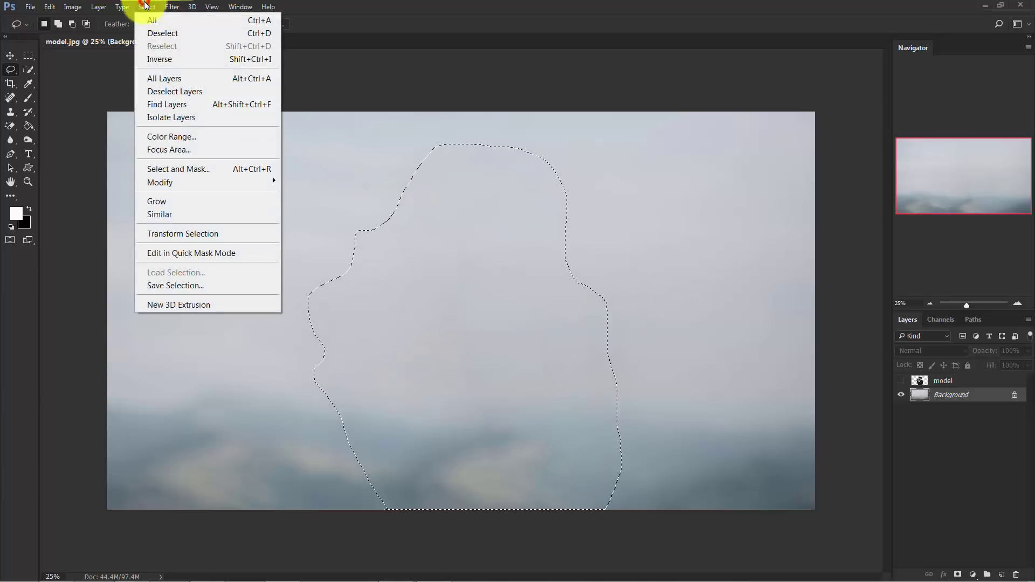
left_click(158, 33)
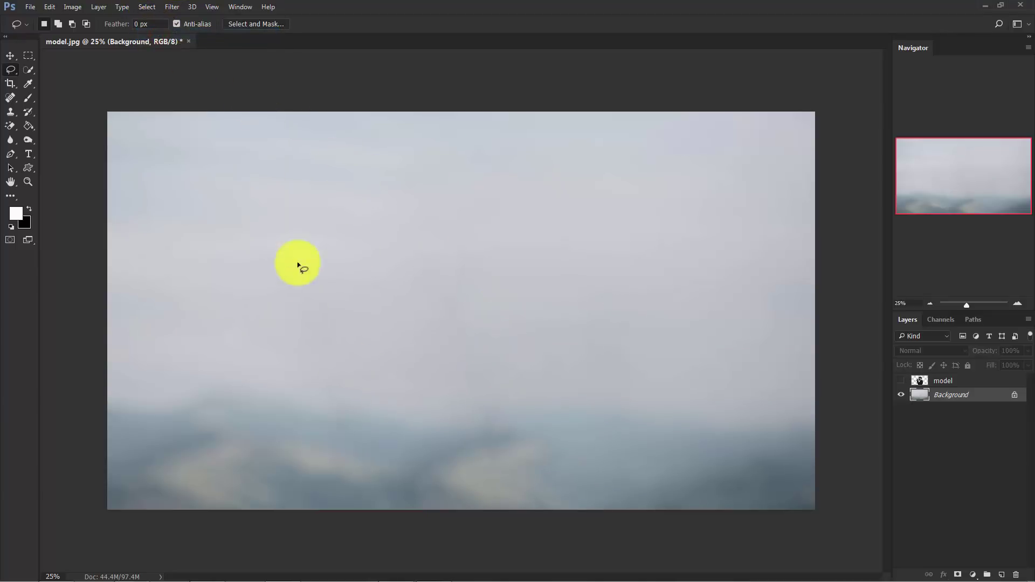
- Show the model layer again and move the man leftward across the canvas
left_click(901, 381)
left_click(902, 382)
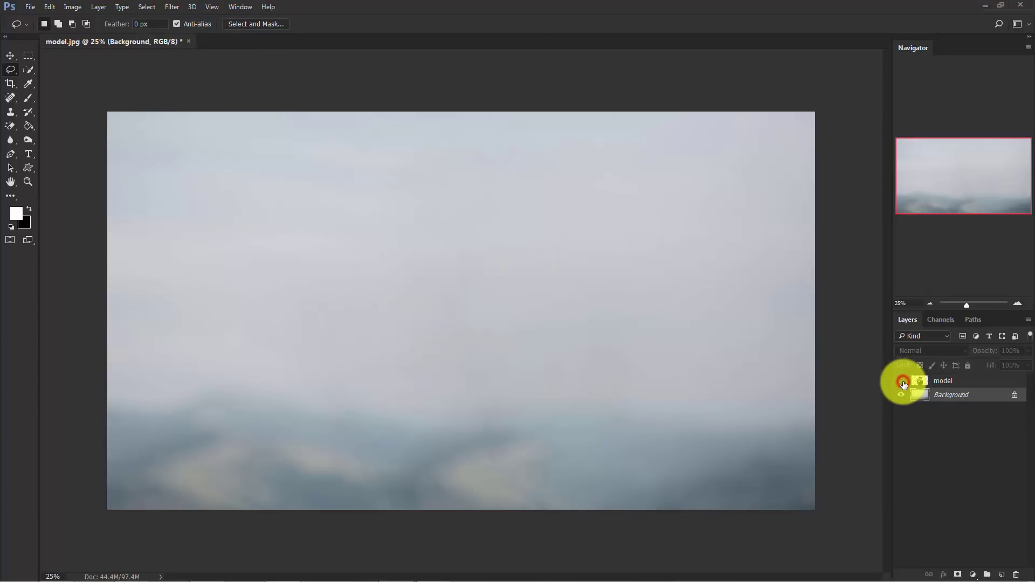
left_click(902, 382)
left_click(930, 381)
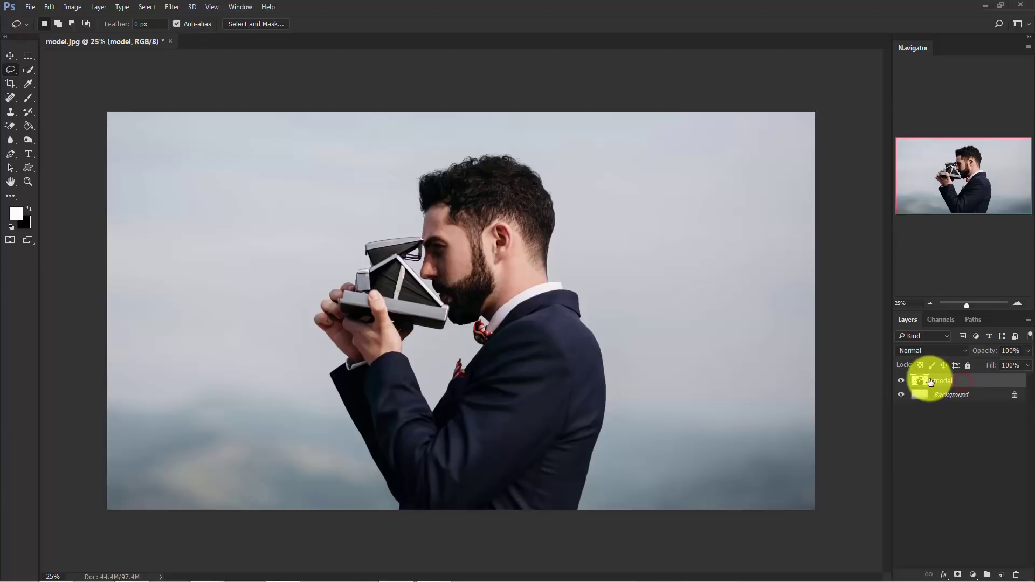
left_click(10, 55)
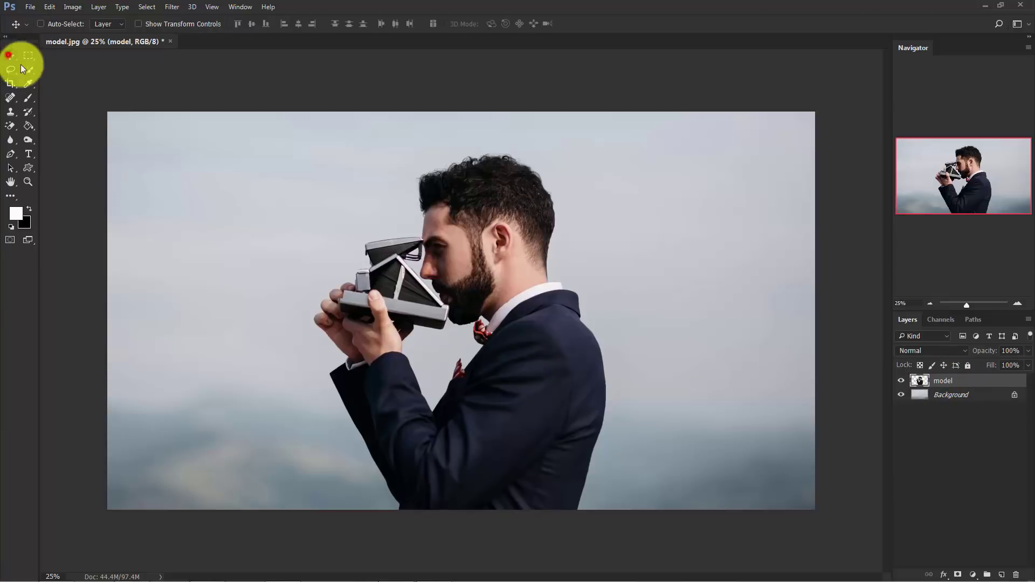
left_click_drag(572, 382, 464, 380)
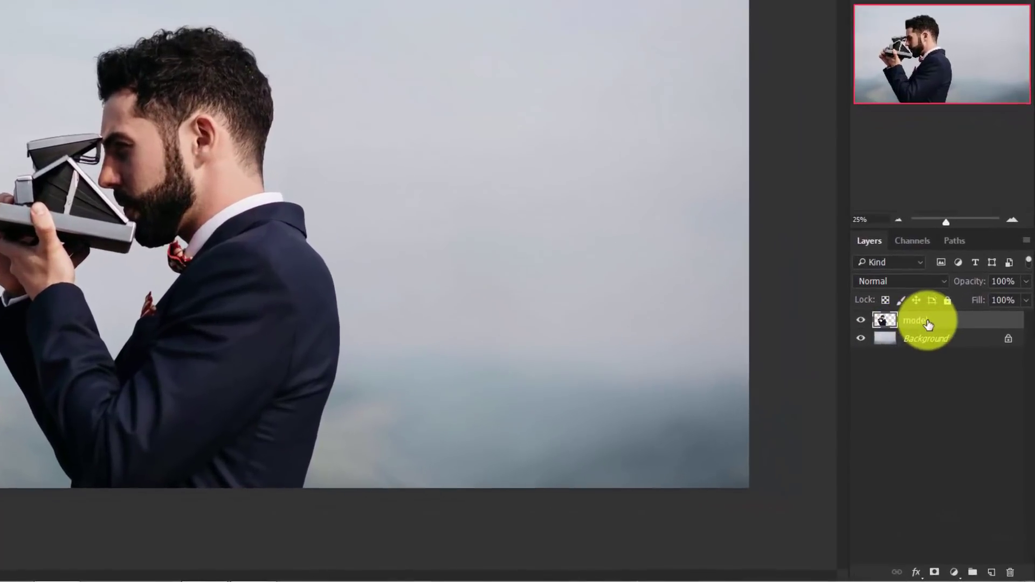
- Duplicate the model layer
left_click(949, 381)
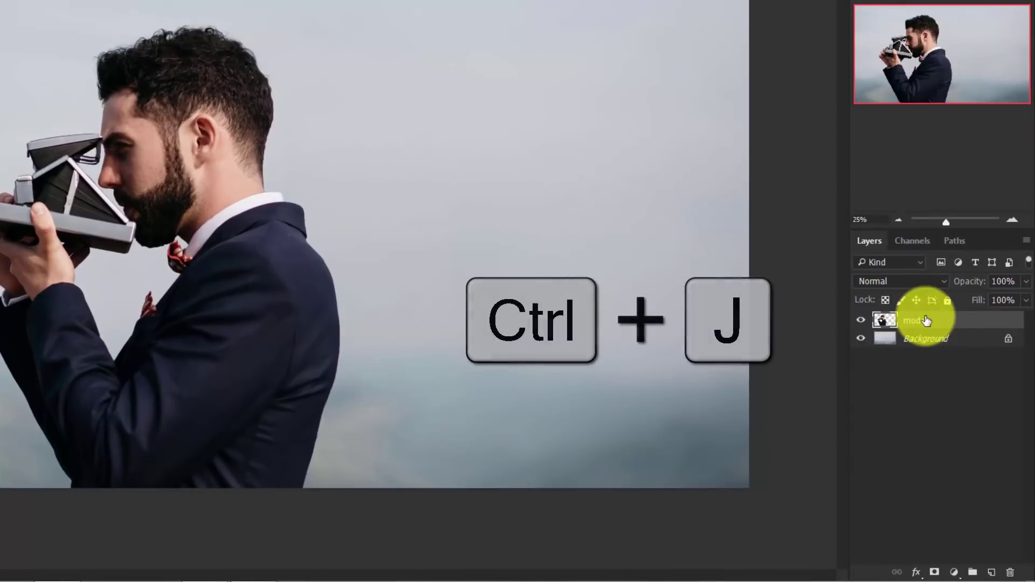
key("ctrl+j")
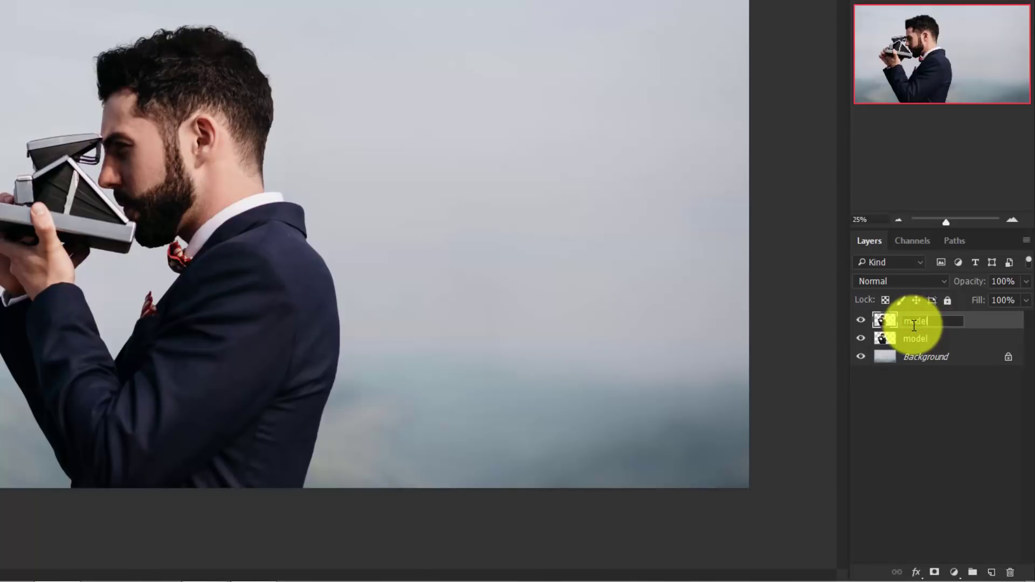
- Rename the lower model layer as warp, hide the upper model layer, and make warp the active layer
double_click(914, 339)
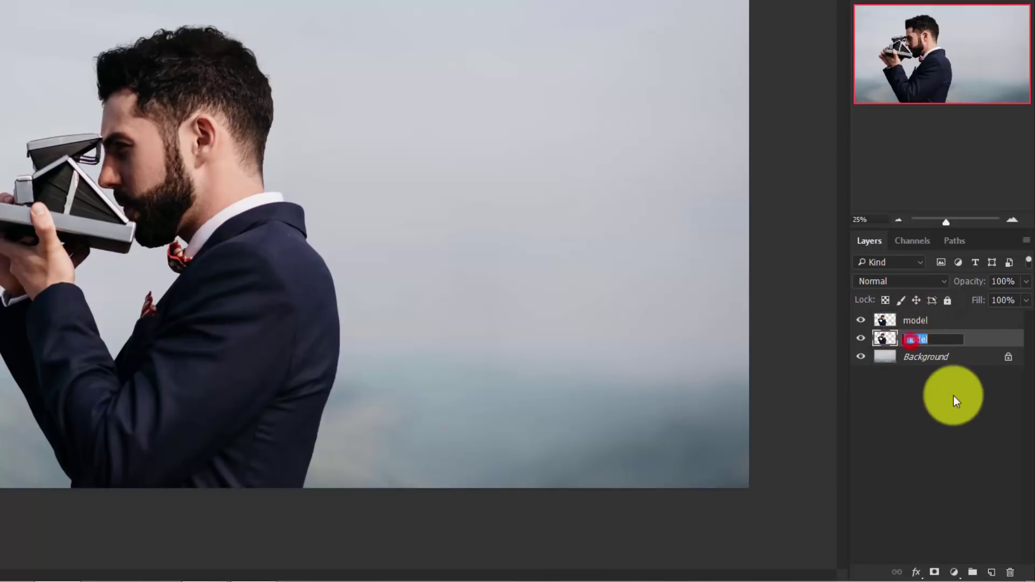
type("warp")
key("Return")
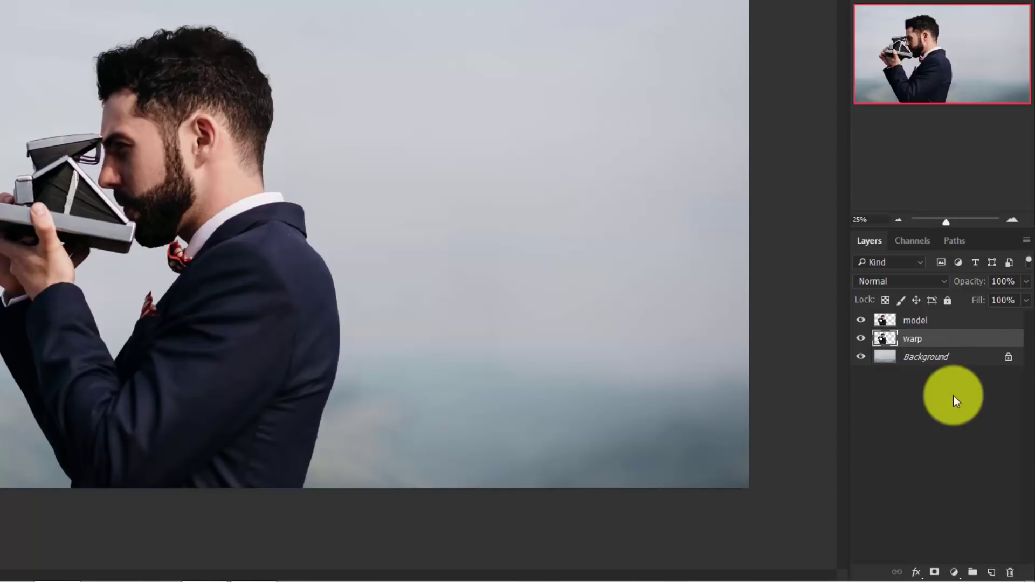
left_click(861, 320)
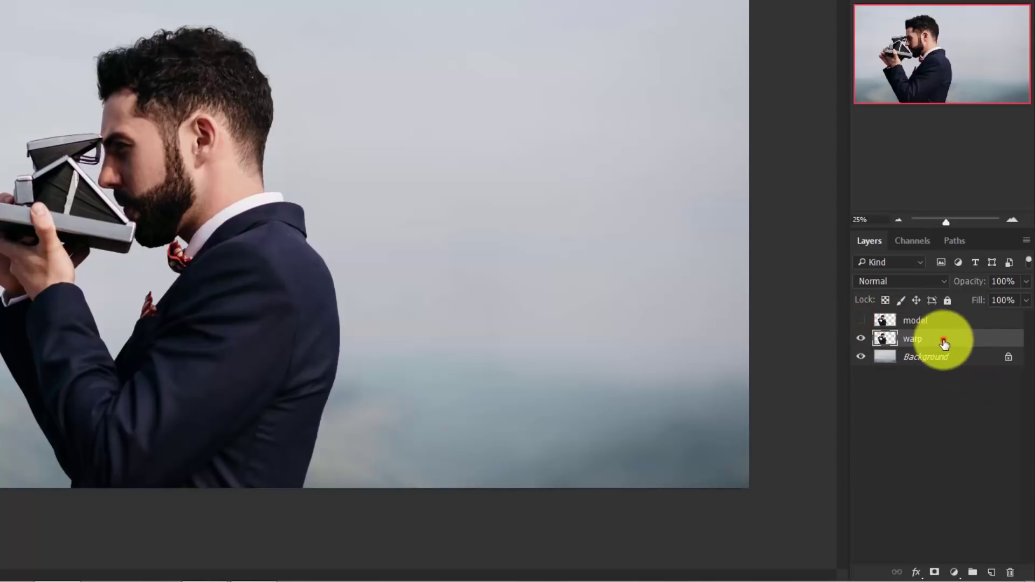
left_click(904, 339)
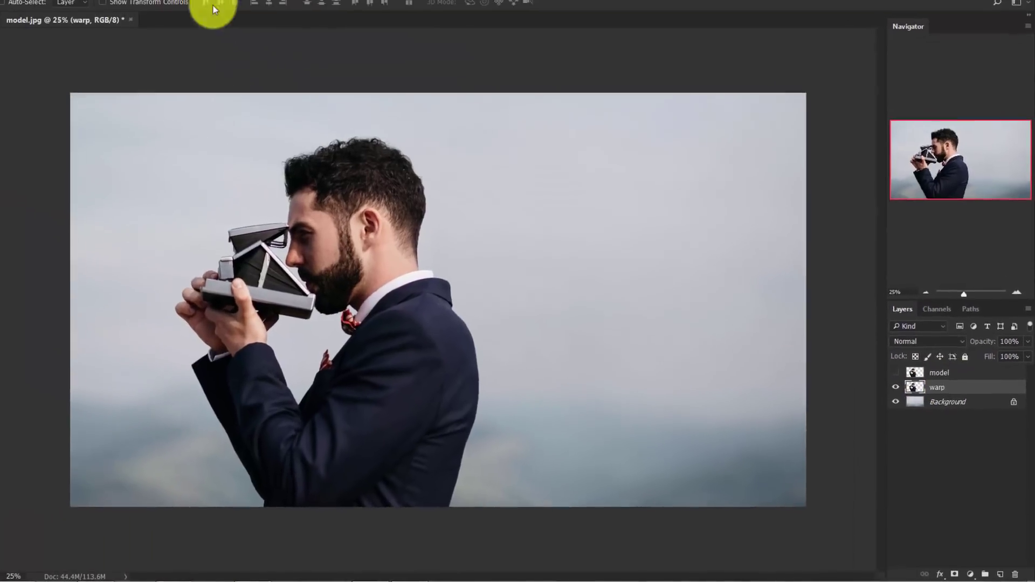
- Open Liquify on the warp layer and push the jacket's back outward toward the canvas's right edge with a 700-size Forward Warp brush
left_click(172, 6)
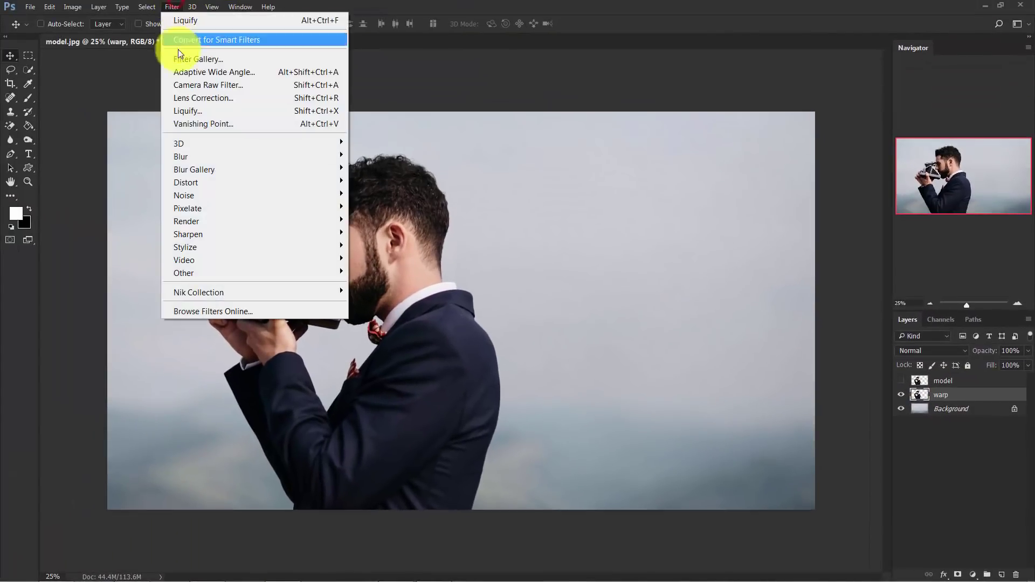
left_click(202, 114)
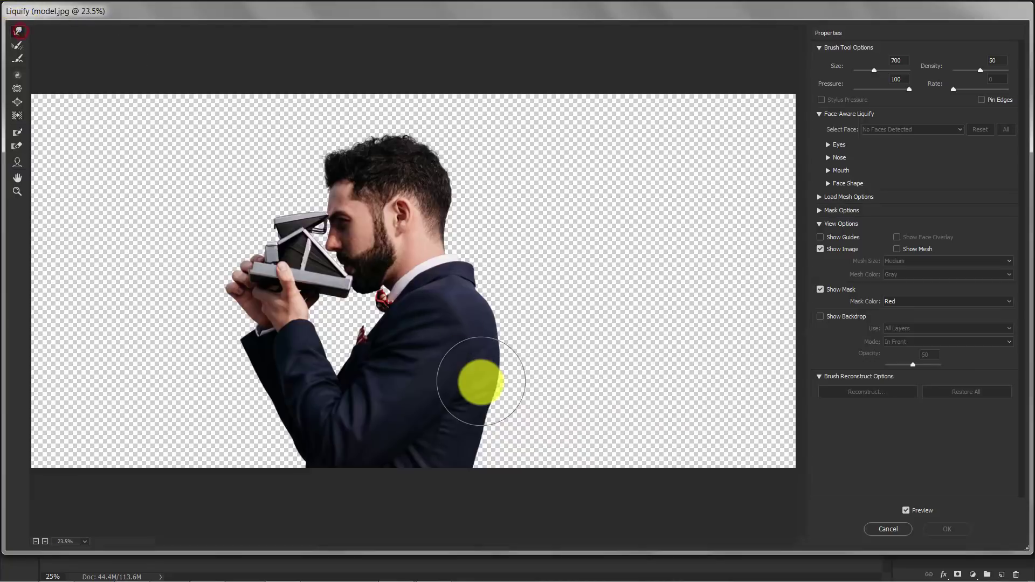
left_click_drag(453, 442, 626, 453)
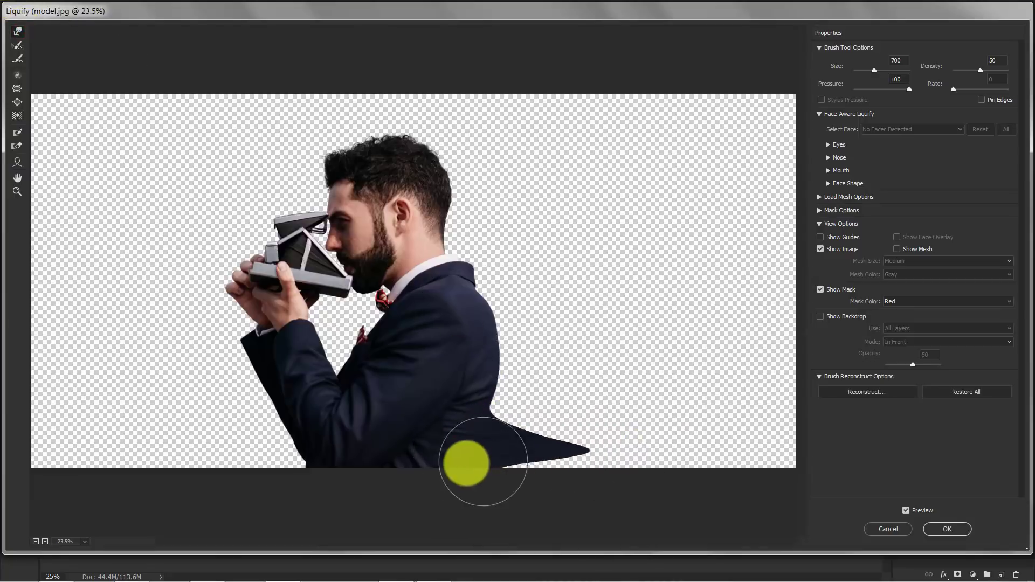
left_click_drag(464, 462, 652, 469)
left_click_drag(475, 400, 580, 395)
left_click_drag(507, 423, 639, 420)
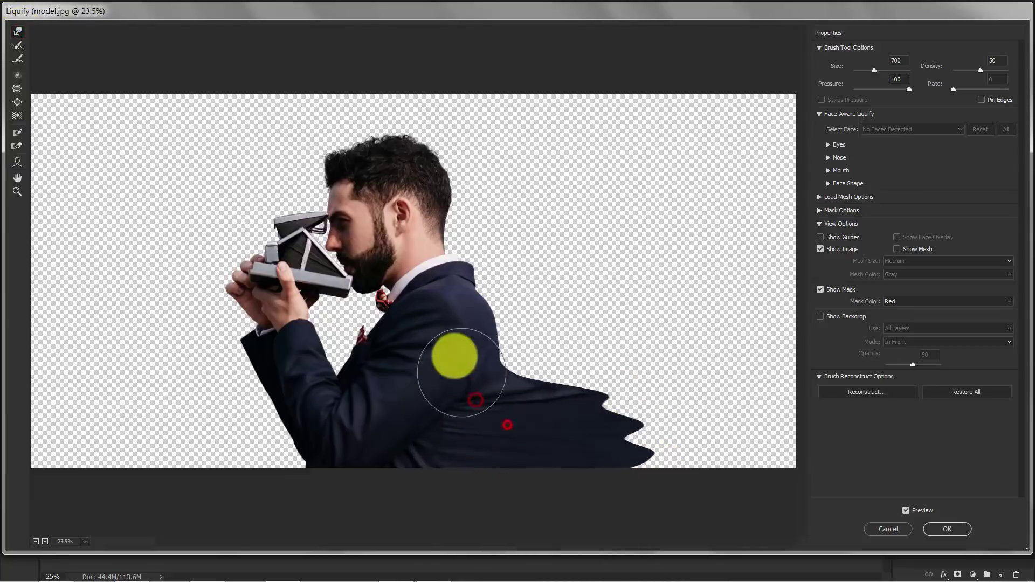
left_click_drag(455, 352, 655, 343)
left_click_drag(527, 386, 688, 370)
left_click_drag(578, 418, 727, 409)
left_click_drag(584, 470, 785, 455)
left_click_drag(465, 293, 566, 278)
left_click_drag(517, 321, 646, 297)
left_click_drag(555, 355, 720, 332)
left_click_drag(617, 405, 786, 370)
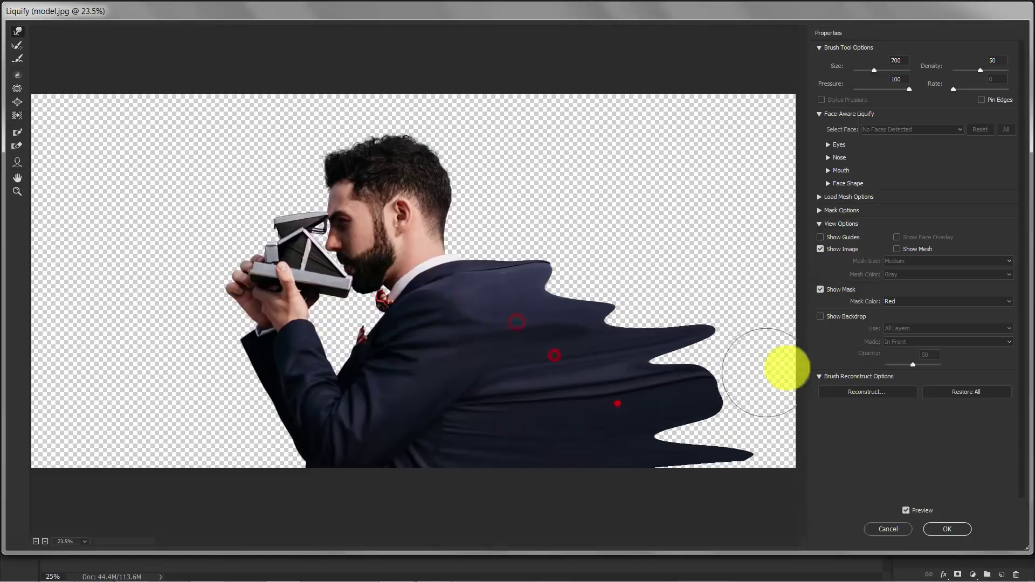
left_click_drag(656, 435, 777, 426)
left_click_drag(652, 458, 816, 457)
- Smear the hair upward and the back of the head and neck outward behind the man in Liquify
left_click_drag(437, 154, 512, 138)
left_click_drag(459, 183, 563, 172)
left_click_drag(467, 210, 513, 201)
mouse_move(462, 232)
left_mouse_down()
mouse_move(507, 221)
mouse_move(538, 234)
left_mouse_up()
left_click_drag(372, 135, 400, 94)
left_click_drag(346, 153, 388, 95)
left_click_drag(376, 135, 423, 92)
left_click_drag(349, 108, 399, 93)
mouse_move(414, 145)
left_mouse_down()
mouse_move(509, 191)
mouse_move(476, 236)
mouse_move(486, 245)
mouse_move(595, 235)
mouse_move(643, 179)
mouse_move(495, 147)
mouse_move(691, 128)
mouse_move(440, 89)
mouse_move(486, 114)
mouse_move(659, 89)
mouse_move(656, 176)
mouse_move(547, 254)
mouse_move(534, 299)
mouse_move(568, 329)
left_mouse_up()
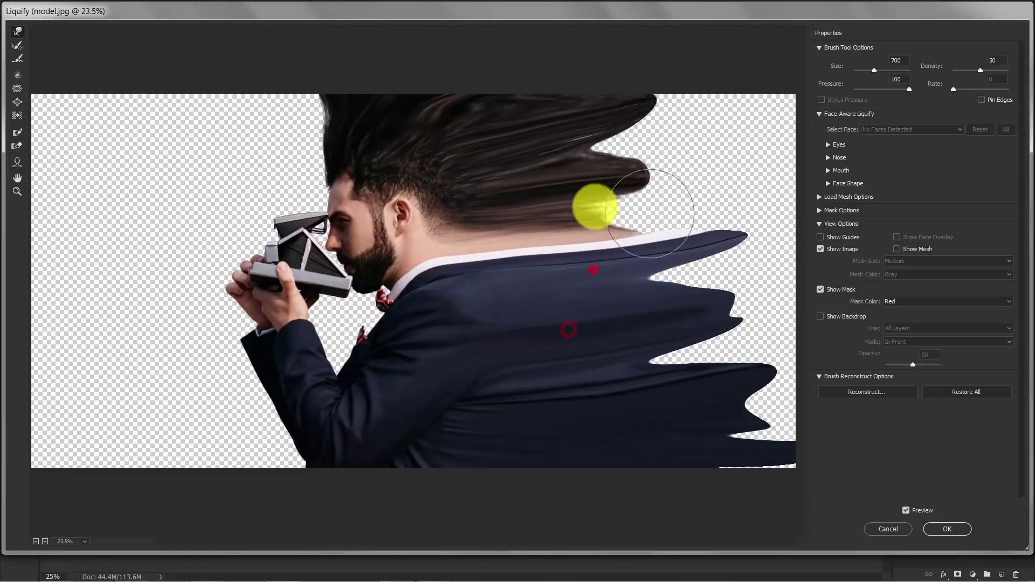
- Stretch the hair, collar and jacket smears farther toward the canvas's right edge and apply the Liquify filter
left_click_drag(578, 203, 707, 191)
left_click_drag(642, 282, 749, 276)
left_click_drag(608, 377, 744, 347)
left_click_drag(744, 480, 787, 457)
left_click_drag(697, 467, 841, 487)
left_click_drag(742, 418, 792, 405)
mouse_move(735, 360)
left_mouse_down()
mouse_move(722, 319)
mouse_move(804, 249)
mouse_move(613, 217)
mouse_move(592, 154)
mouse_move(699, 127)
mouse_move(538, 151)
mouse_move(693, 115)
mouse_move(791, 299)
mouse_move(698, 276)
mouse_move(656, 284)
mouse_move(637, 341)
left_mouse_up()
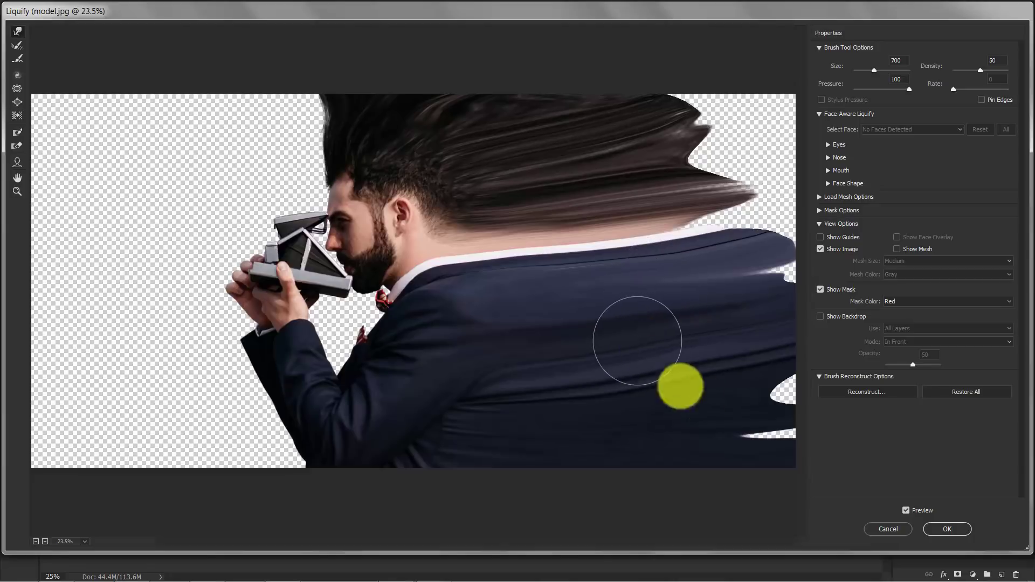
left_click(948, 529)
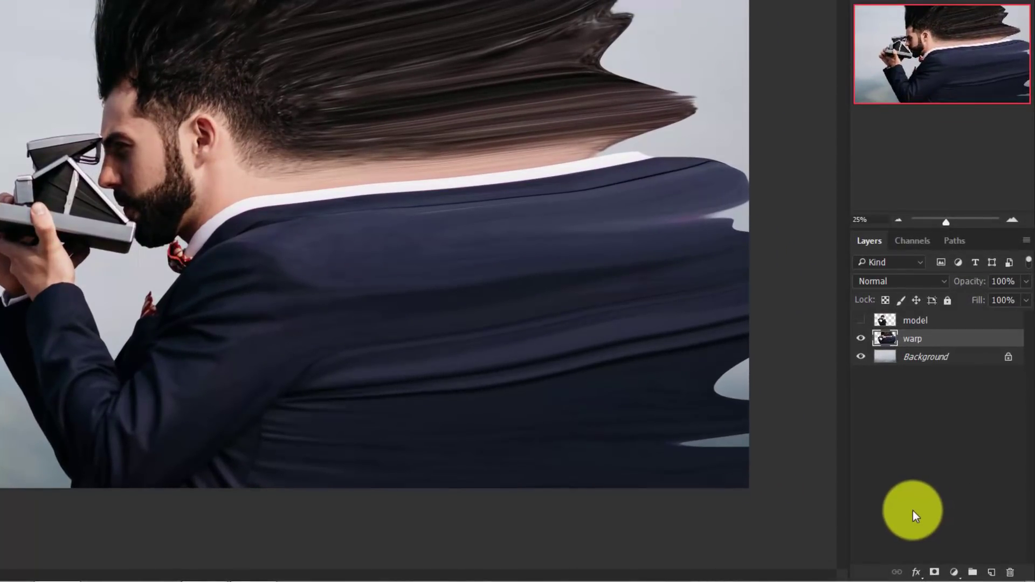
- Add a black mask to the warp layer, and a white mask to the model layer after showing it again
key("alt")
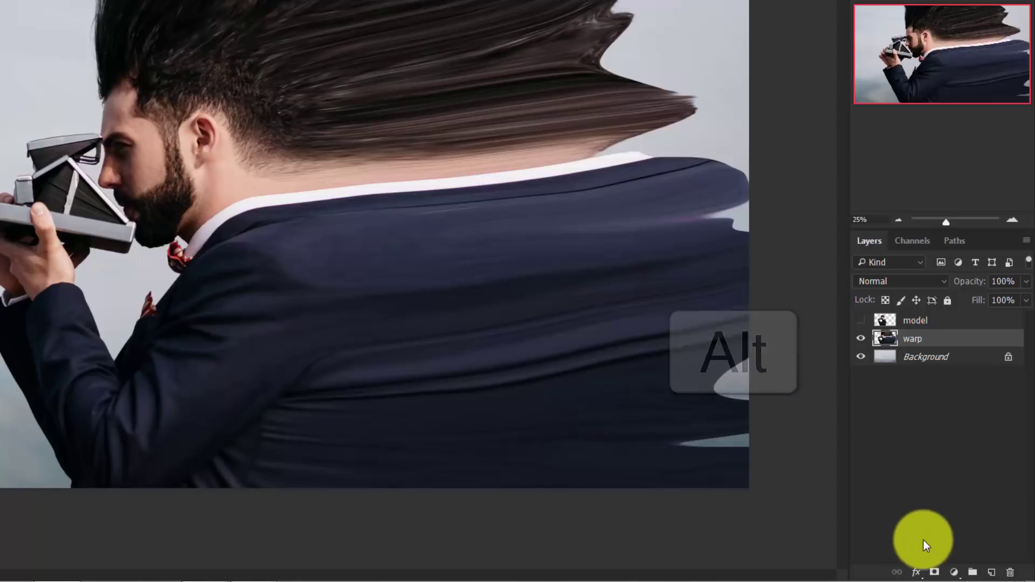
left_click(933, 573, "alt")
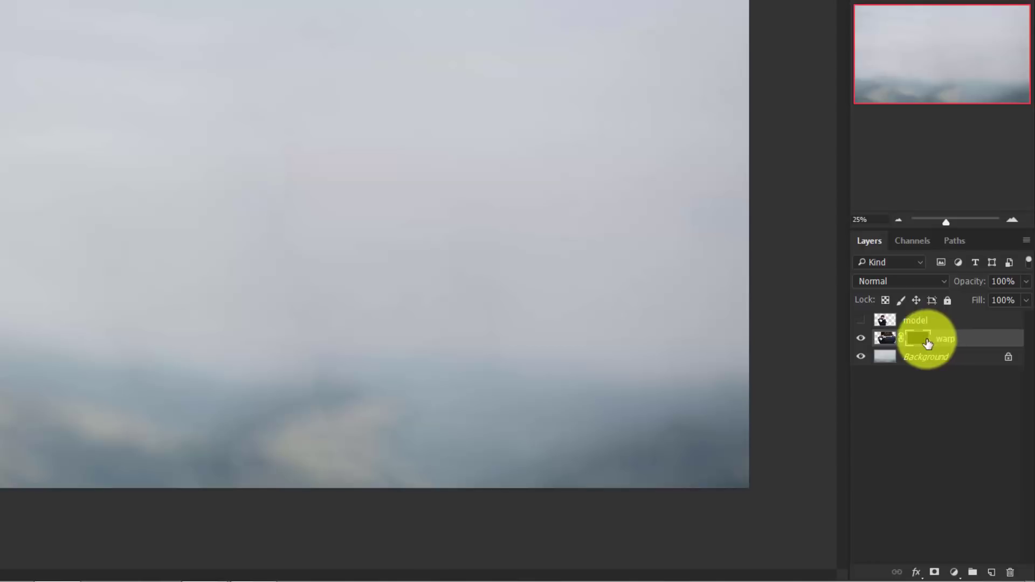
left_click(865, 322)
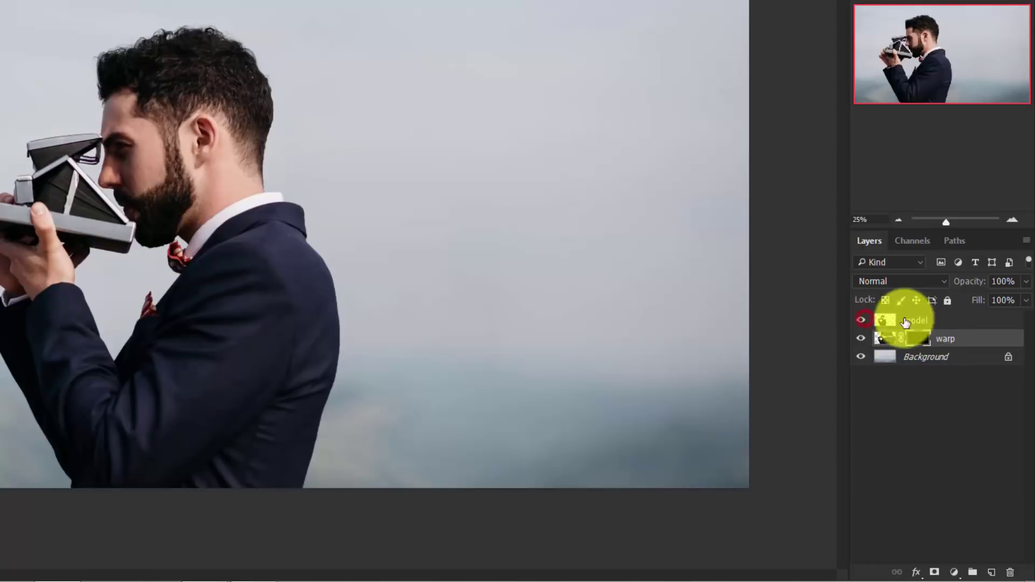
left_click(919, 320)
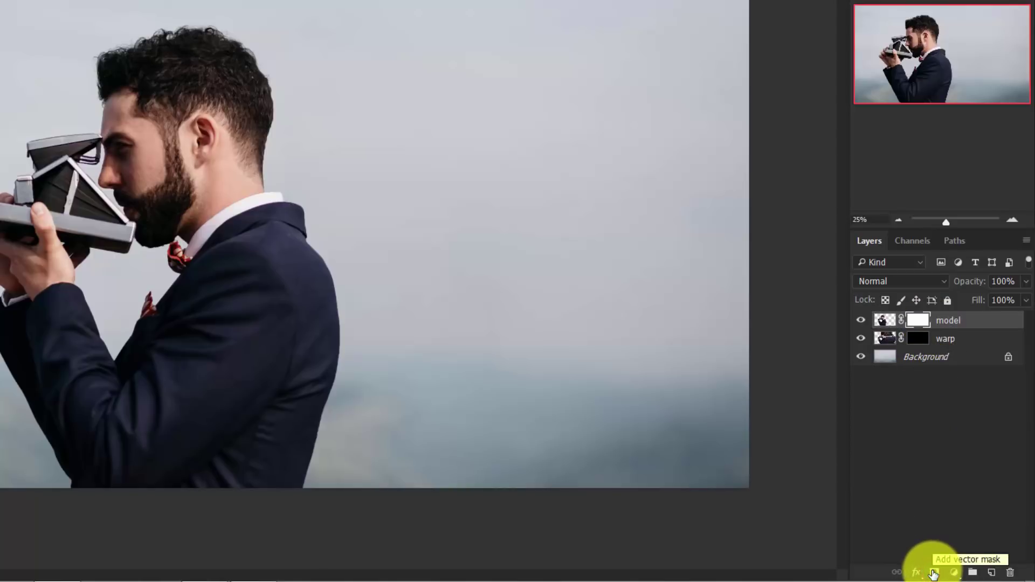
left_click(922, 321)
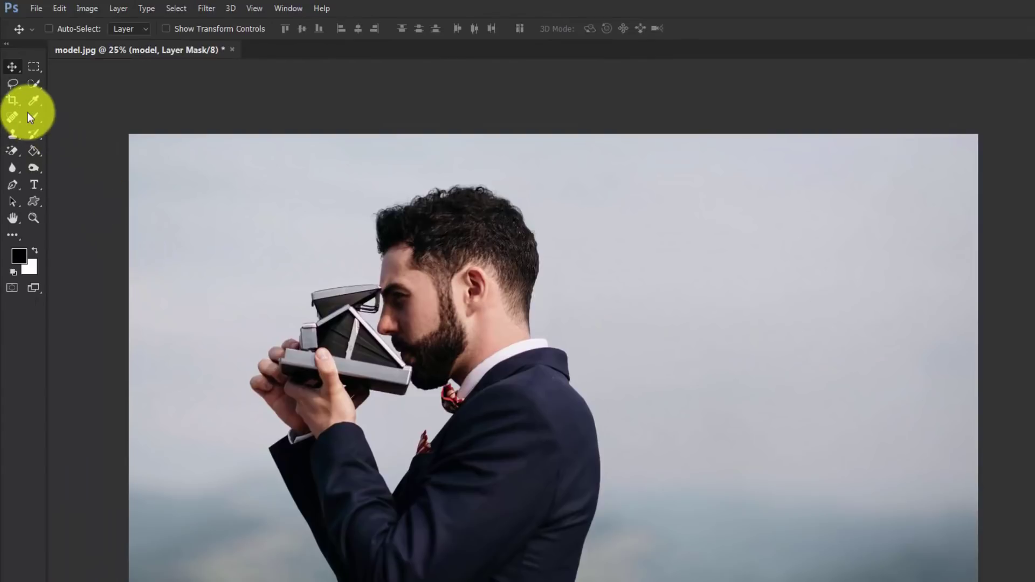
- Activate the Brush tool and load the brush.abr file into the brush presets
left_click(31, 118)
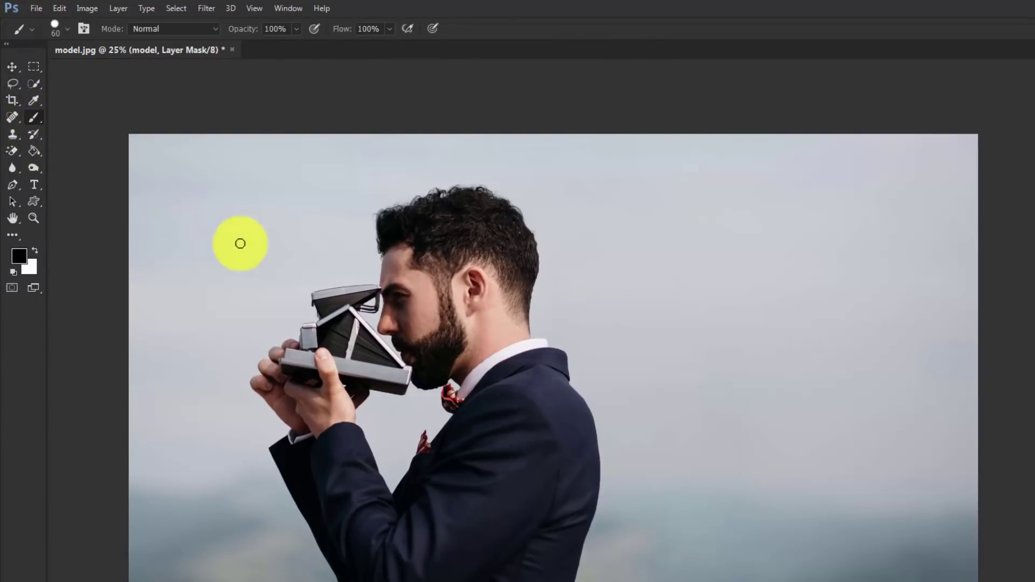
right_click(366, 297)
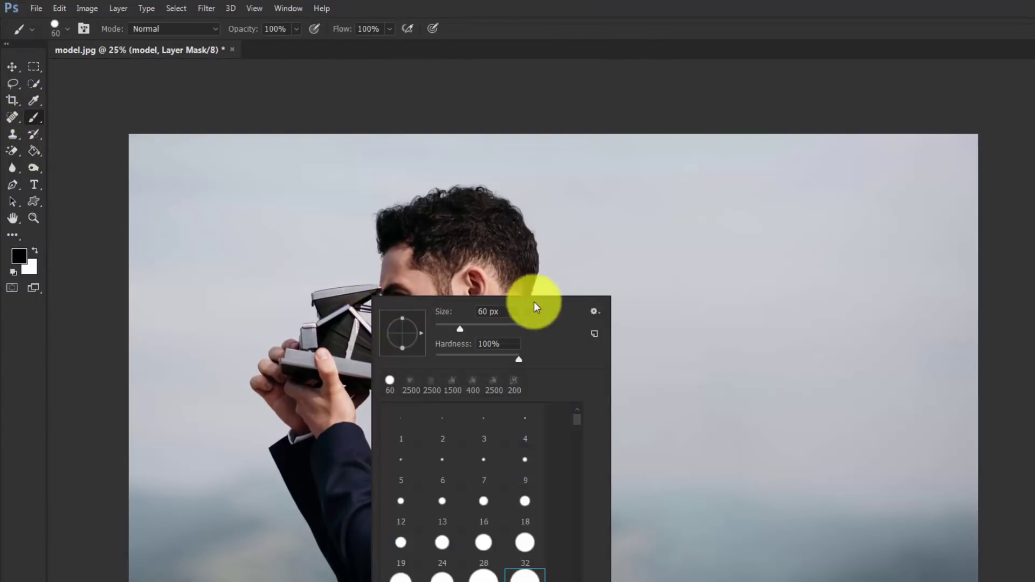
left_click(594, 311)
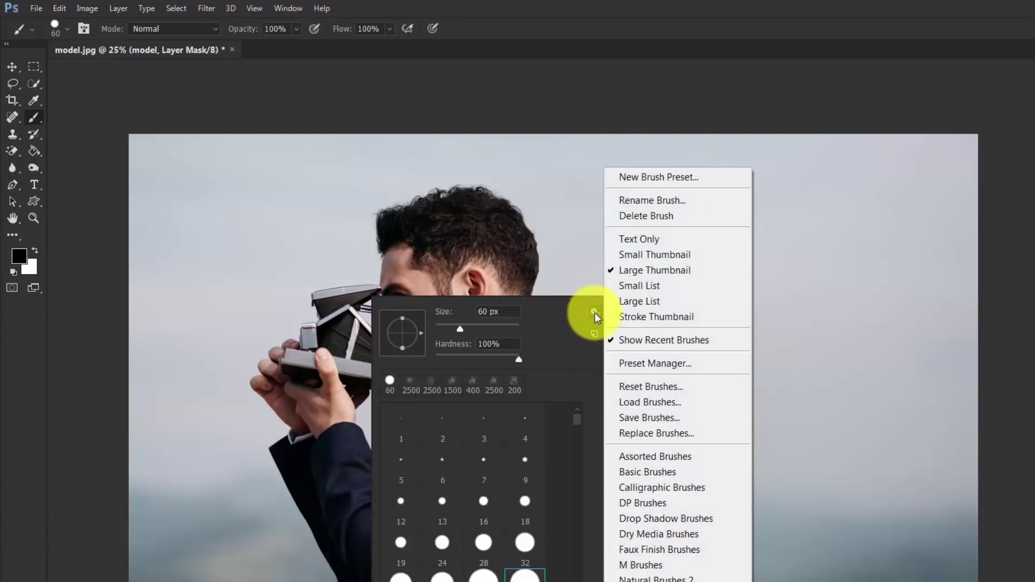
left_click(656, 402)
left_click_drag(569, 264, 454, 186)
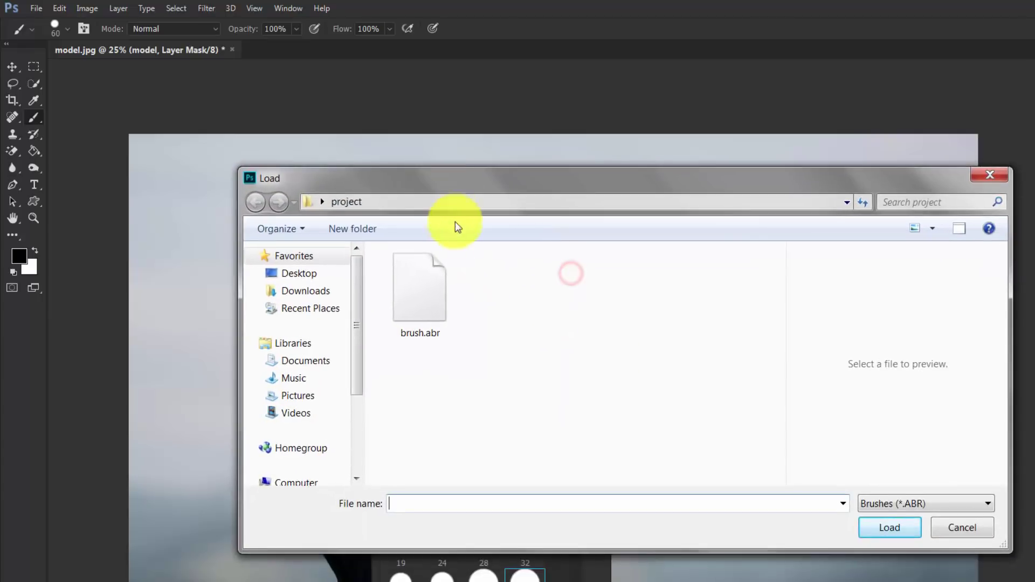
left_click(414, 294)
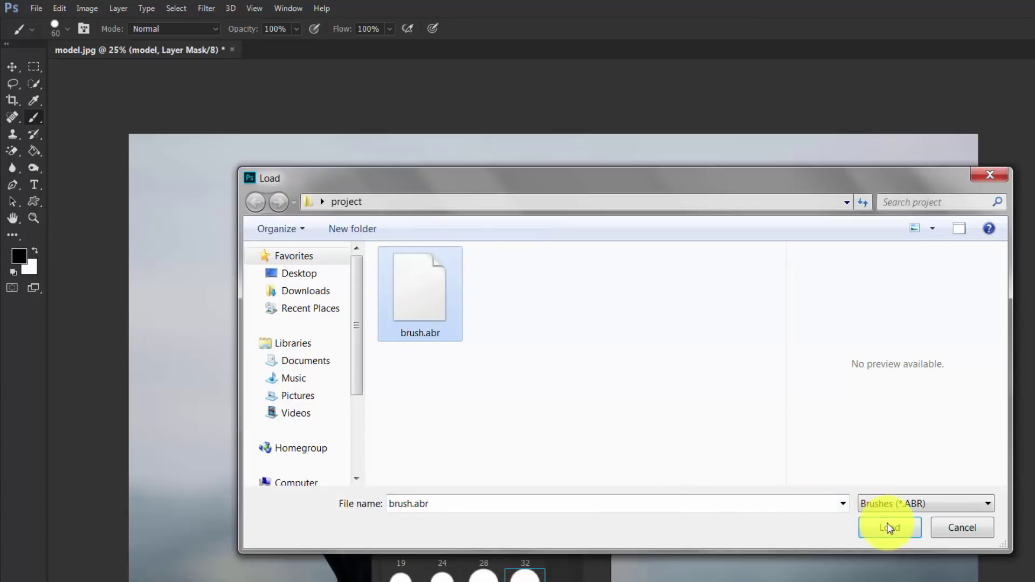
left_click(890, 528)
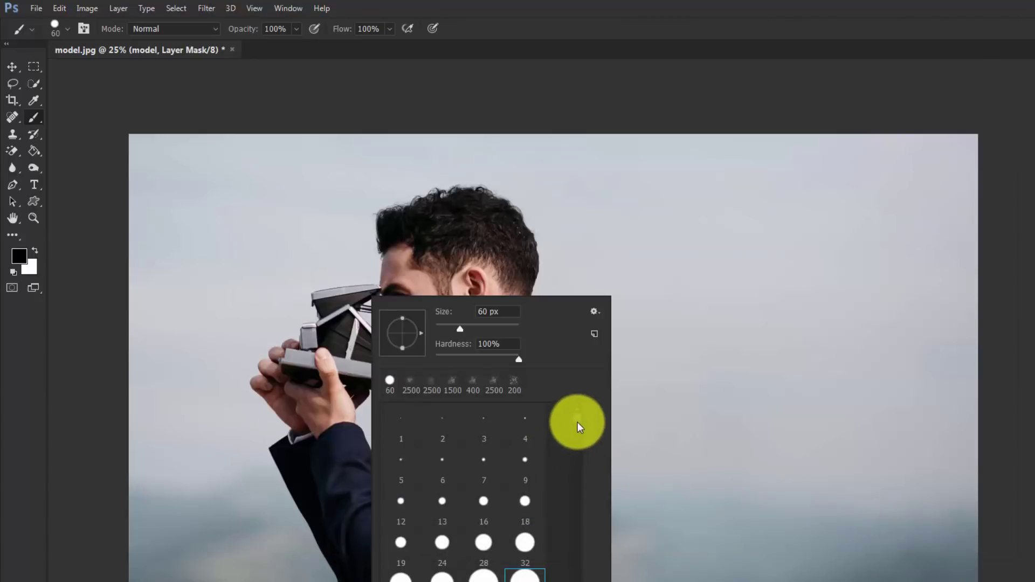
- Choose a 2500 px scattered-particle brush from the loaded presets and set its size to 1500 px
left_click_drag(578, 422, 581, 581)
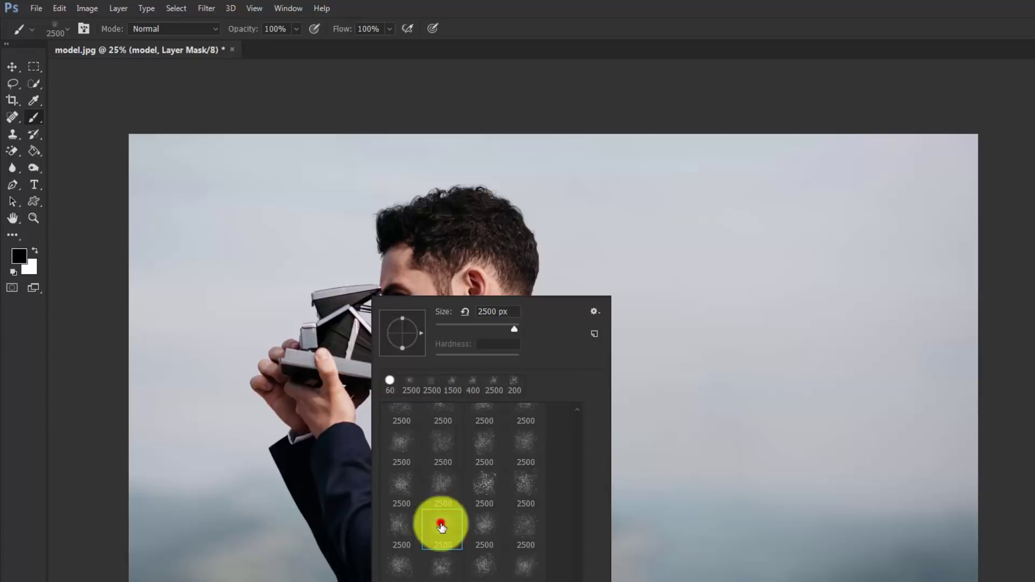
left_click(441, 526)
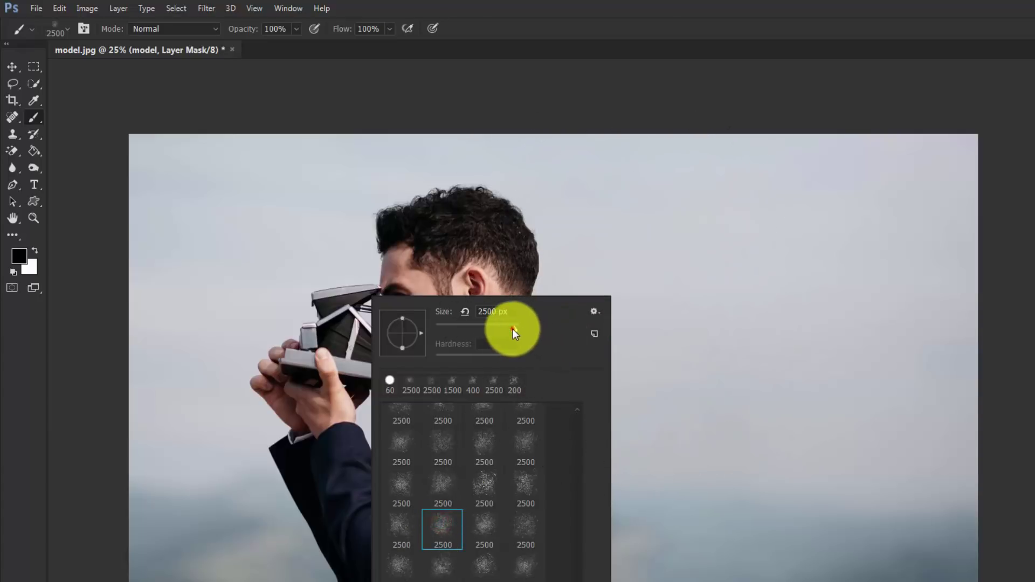
left_click_drag(512, 329, 494, 329)
left_click(583, 105)
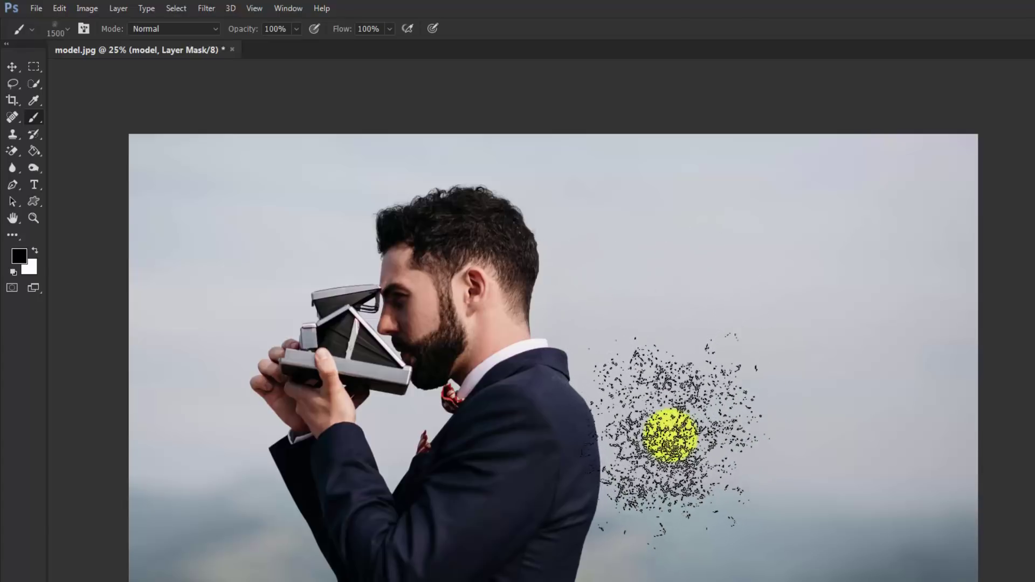
- Stamp black particles on the model layer's mask over the lower jacket, with the brush enlarged to about 2000 px
key("bracketright")
key("bracketright")
key("bracketleft")
key("bracketleft")
key("bracketleft")
key("bracketleft")
key("bracketleft")
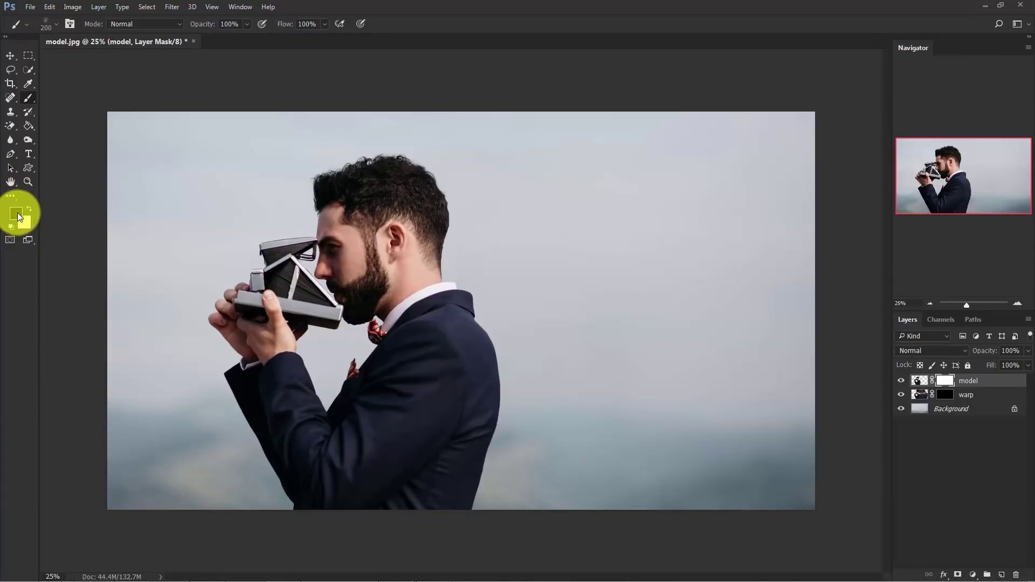
key("bracketright")
key("bracketright")
key("bracketright")
key("bracketright")
key("bracketright")
key("bracketright")
key("bracketright")
key("bracketright")
key("bracketright")
key("bracketright")
key("bracketright")
key("bracketright")
key("bracketright")
key("bracketright")
key("bracketright")
key("bracketright")
key("bracketright")
key("bracketright")
left_click_drag(502, 415, 512, 462)
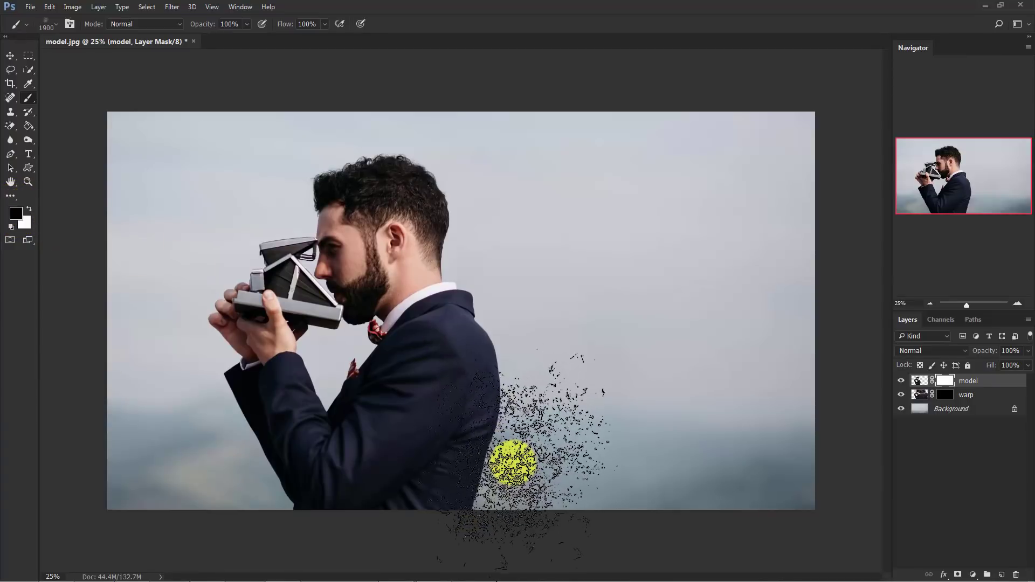
key("bracketleft")
key("bracketleft")
key("bracketleft")
key("bracketleft")
key("bracketleft")
key("bracketleft")
key("bracketleft")
key("bracketleft")
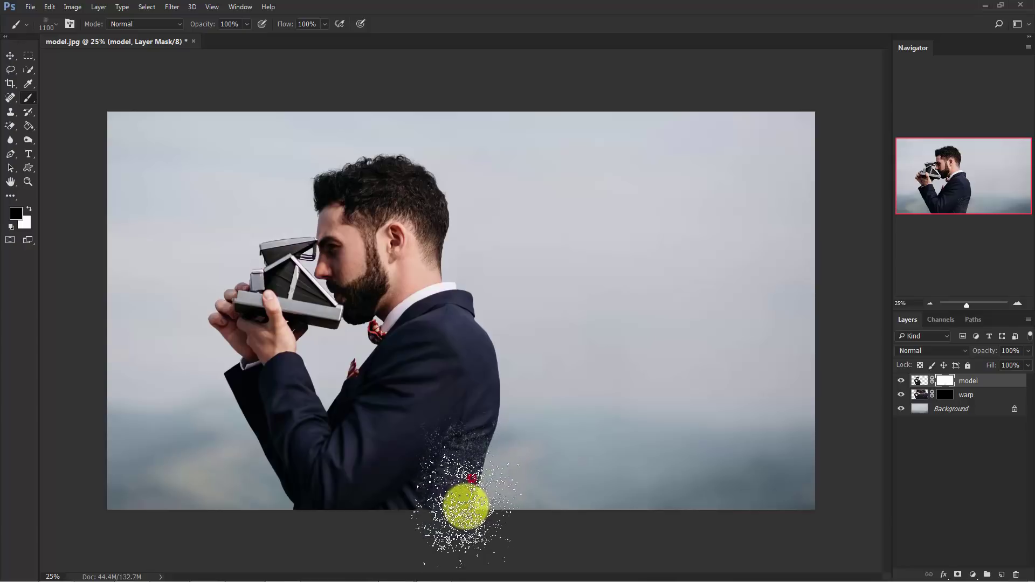
key("bracketright")
key("bracketright")
key("bracketright")
key("bracketright")
key("bracketright")
key("bracketright")
key("bracketright")
key("bracketright")
key("bracketright")
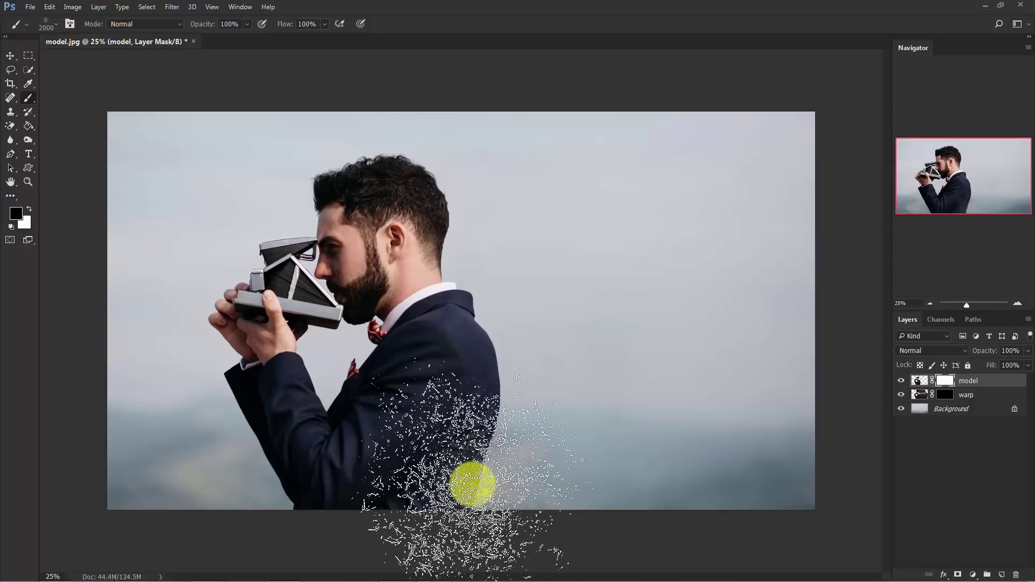
left_click(456, 457)
- Reduce the brush size and paint black particles on the model mask up the jacket's lower back edge
key("bracketleft")
key("bracketleft")
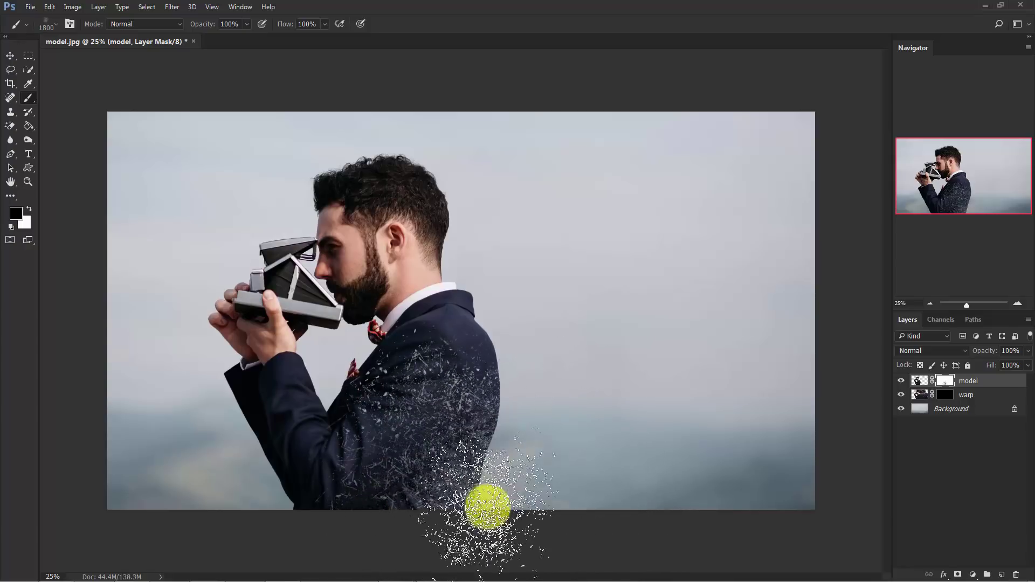
key("bracketleft")
key("bracketleft")
key("bracketleft")
key("bracketleft")
key("bracketleft")
key("bracketleft")
key("bracketleft")
key("bracketleft")
key("bracketleft")
key("bracketleft")
key("bracketleft")
key("bracketleft")
key("bracketleft")
key("bracketleft")
key("bracketleft")
key("bracketleft")
key("bracketleft")
mouse_move(474, 498)
left_mouse_down()
mouse_move(489, 442)
mouse_move(465, 453)
mouse_move(485, 459)
mouse_move(493, 424)
left_mouse_up()
- Stamp black particles on the model mask from the upper back down to the jacket's hem with a 1400 px brush
key("bracketright")
key("bracketright")
key("bracketright")
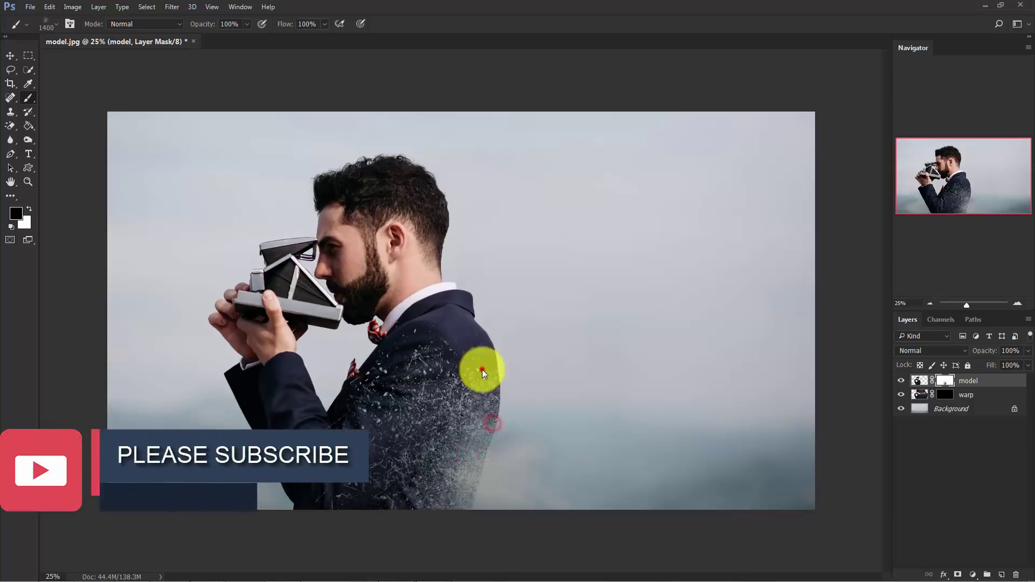
left_click(483, 366)
left_click(490, 413)
left_click(490, 434)
left_click(478, 485)
left_click(471, 507)
- Break up the jacket's back edge further, stamping the model mask from shoulder to hem with a 1200 px brush
key("bracketright")
key("bracketright")
key("bracketright")
key("bracketright")
key("bracketleft")
key("bracketleft")
left_click_drag(484, 344, 489, 357)
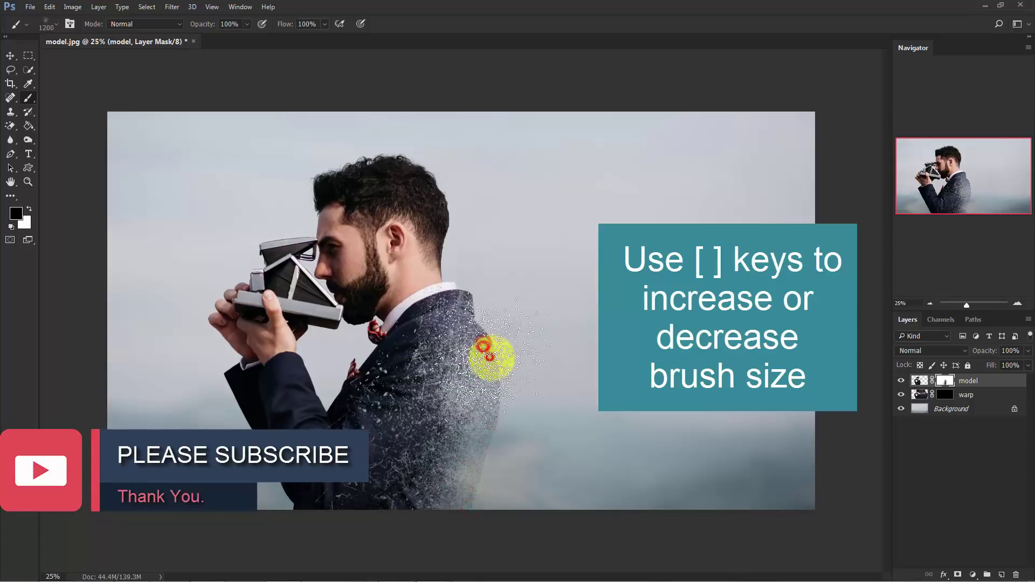
left_click(499, 391)
left_click(499, 411)
left_click(500, 428)
left_click(485, 474)
left_click(483, 493)
- Resize the particle brush and disperse the shoulder and upper back of the jacket on the model mask
key("bracketright")
key("bracketright")
key("bracketright")
key("bracketright")
key("bracketright")
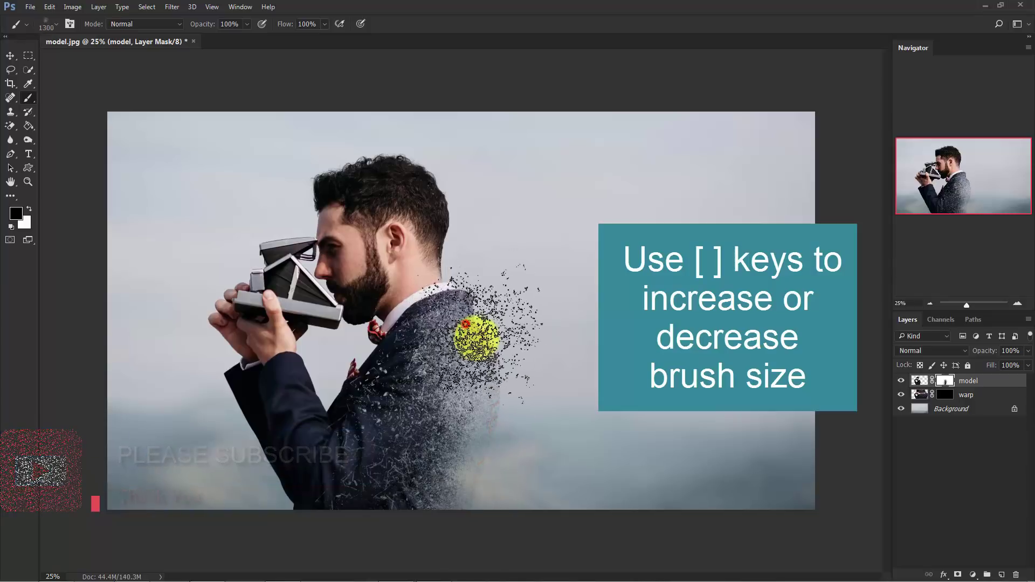
key("bracketleft")
key("bracketleft")
key("bracketleft")
left_click(469, 304)
mouse_move(491, 345)
left_mouse_down()
mouse_move(445, 293)
mouse_move(467, 289)
left_mouse_up()
mouse_move(494, 341)
left_mouse_down()
mouse_move(487, 439)
mouse_move(476, 393)
left_mouse_up()
- Stamp black particles on the model mask over the hair, back of the head and neck with a 900 px brush
key("bracketright")
key("bracketright")
key("bracketright")
key("bracketright")
key("bracketright")
key("bracketright")
left_click(390, 182)
left_click(354, 182)
left_click(425, 208)
left_click(437, 245)
left_click(436, 277)
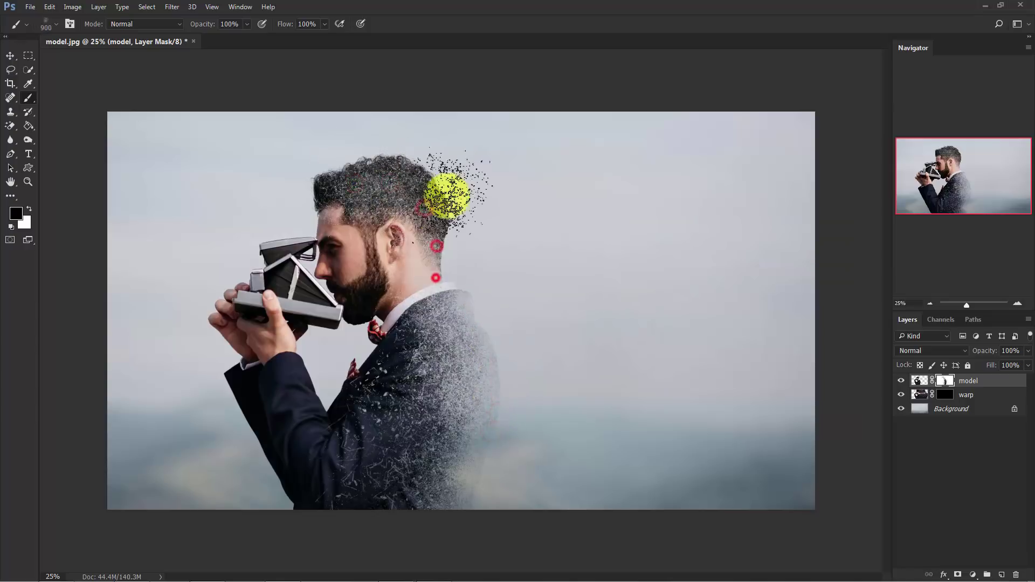
- Stamp black particles on the model mask over the back of the head, and along the top of the hair with a 400 px brush
left_click(441, 196)
left_click(442, 210)
left_click(423, 175)
left_click(440, 175)
key("bracketleft")
key("bracketleft")
key("bracketleft")
key("bracketleft")
key("bracketleft")
key("bracketleft")
left_click(383, 161)
left_click_drag(365, 165, 388, 155)
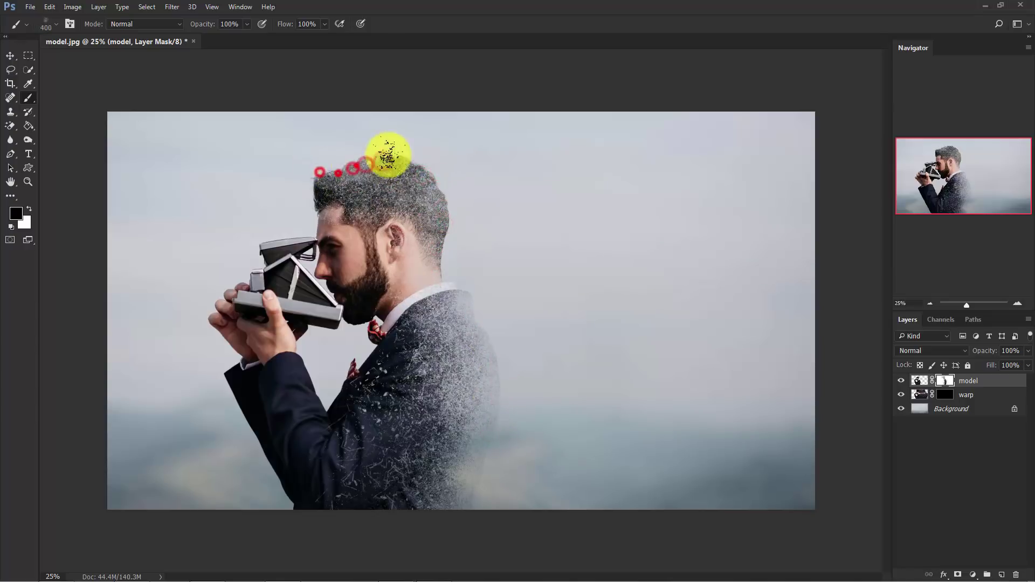
- Thin out the crown, back of the head and nape on the model mask with a 1000 px particle brush
key("bracketright")
left_click(379, 173)
left_click(375, 187)
left_click(439, 164)
left_click(445, 184)
left_click(435, 227)
left_click(441, 263)
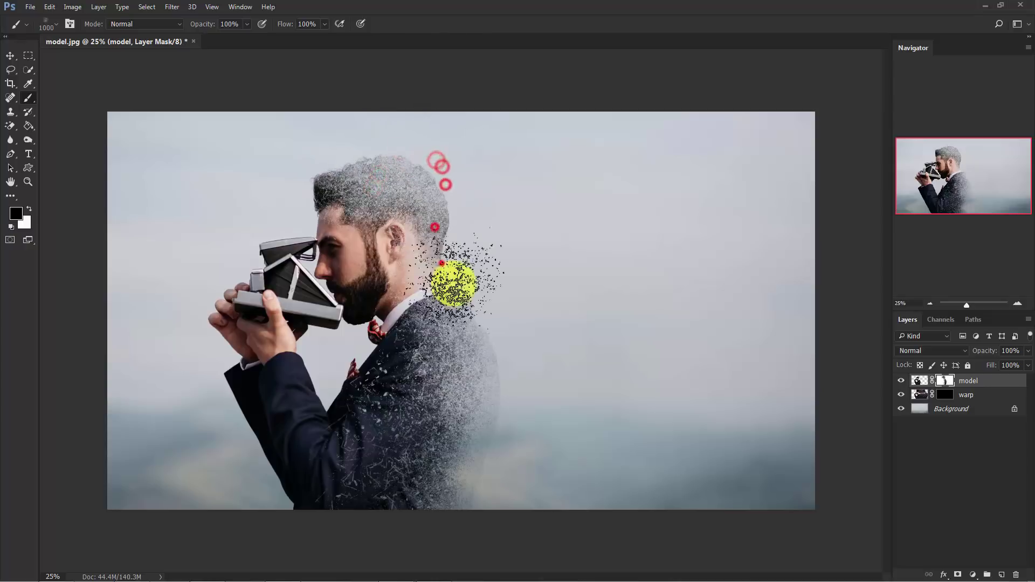
- Break up the hair's outline from the back of the head to the forehead on the model mask with a 500 px brush
key("bracketleft")
key("bracketleft")
key("bracketleft")
key("bracketleft")
key("bracketleft")
left_click(451, 196)
left_click(444, 181)
left_click(430, 171)
left_click(416, 165)
left_click(397, 162)
left_click(339, 167)
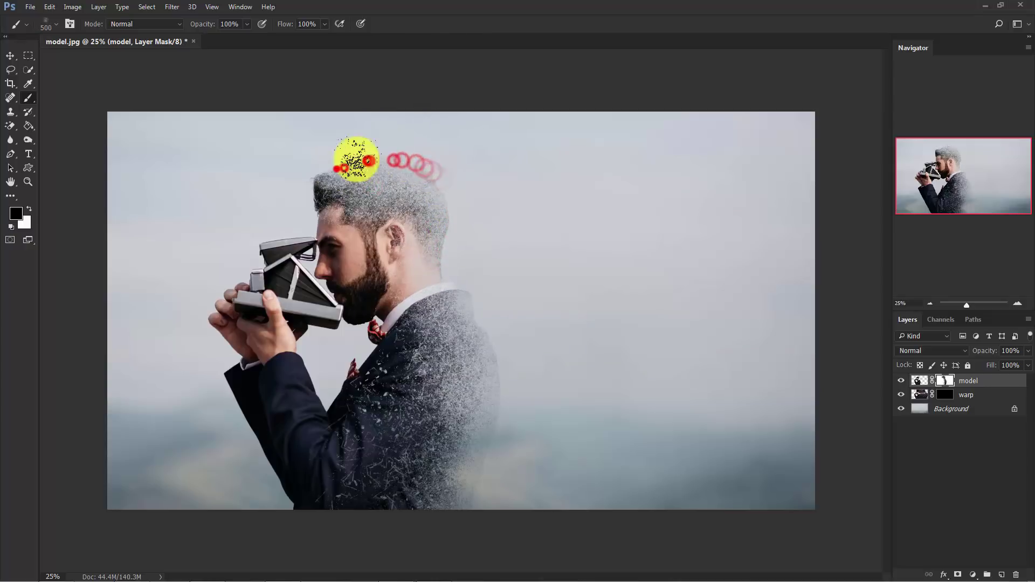
- Try a larger black particle stamp over the middle of the hair on the model mask
key("bracketright")
key("bracketright")
key("bracketright")
key("bracketright")
key("bracketright")
key("bracketright")
left_click(374, 180)
key("ctrl+z")
- Disperse the nape and upper back with a 700 px brush and the crown with a 1200 px brush on the model mask
key("bracketleft")
key("bracketleft")
key("bracketleft")
key("bracketleft")
mouse_move(453, 273)
left_mouse_down()
mouse_move(474, 289)
mouse_move(464, 293)
left_mouse_up()
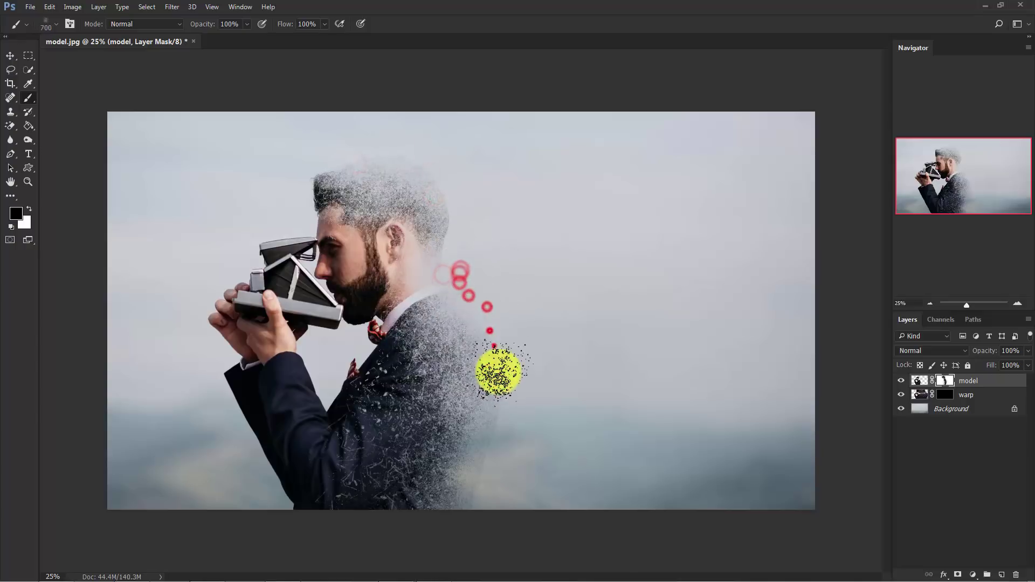
key("bracketright")
key("bracketright")
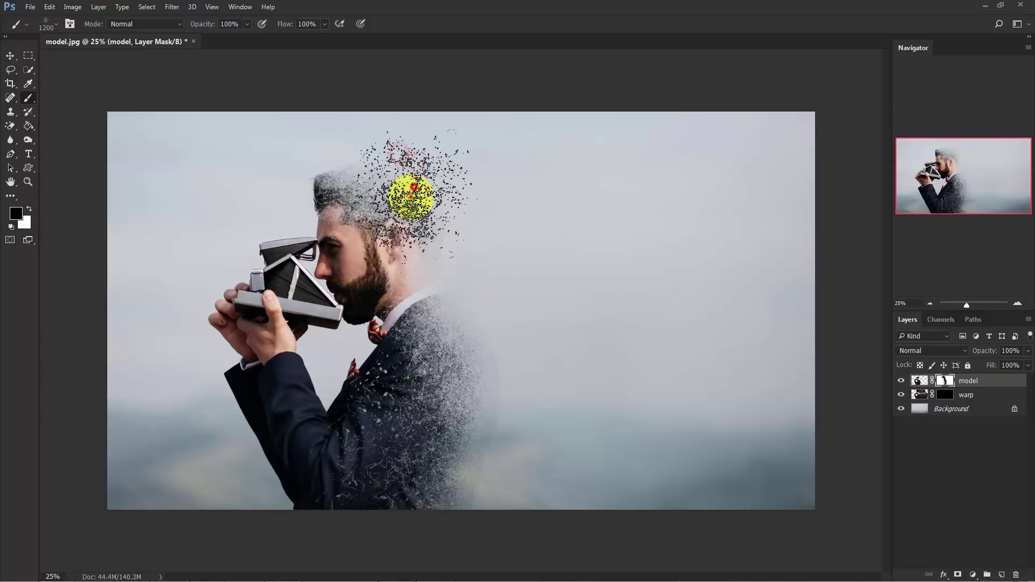
key("bracketleft")
key("bracketleft")
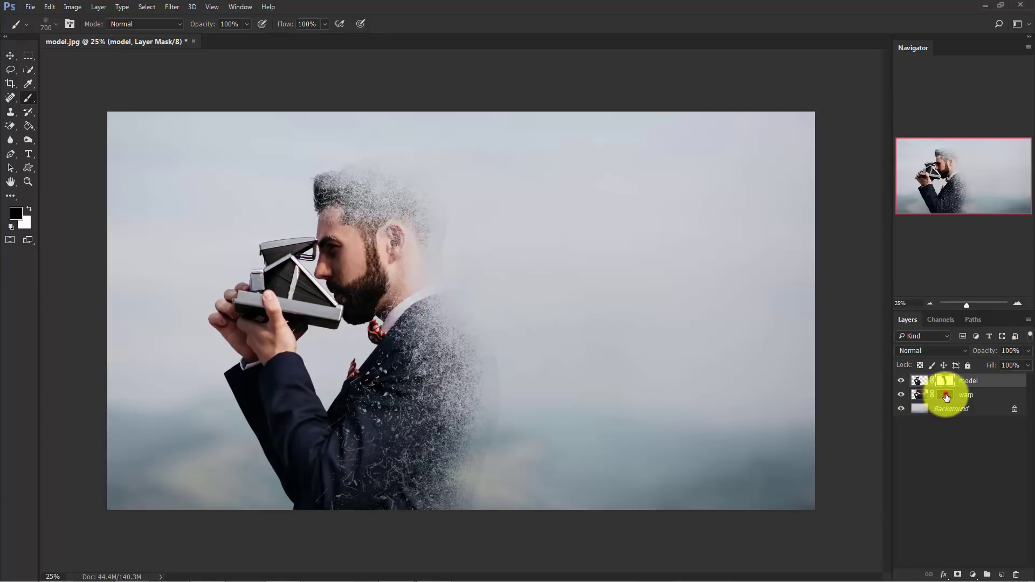
- Switch to the warp layer's mask with white as the paint colour and stamp particles over the jacket's lower back
left_click(945, 397)
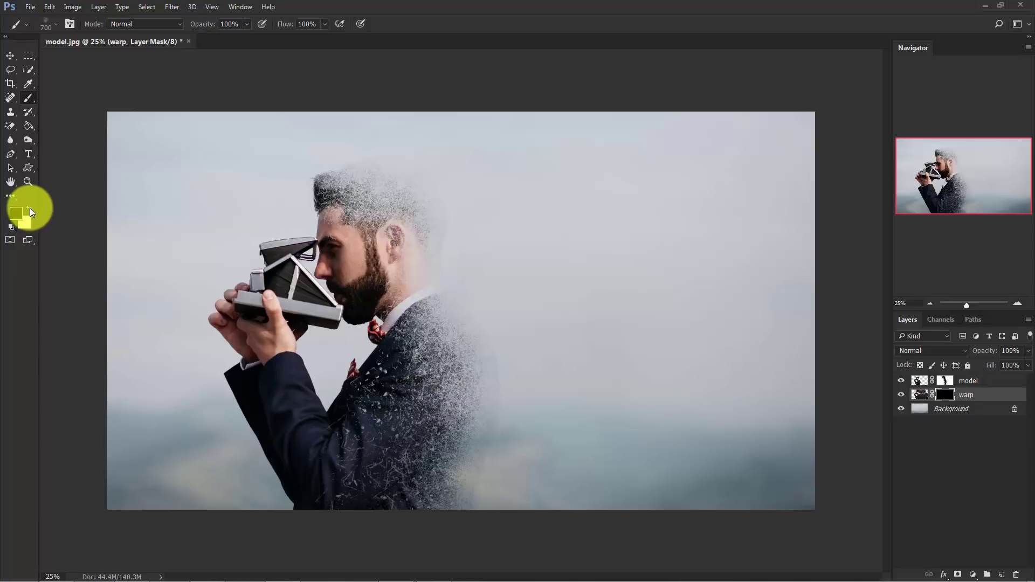
left_click(32, 96)
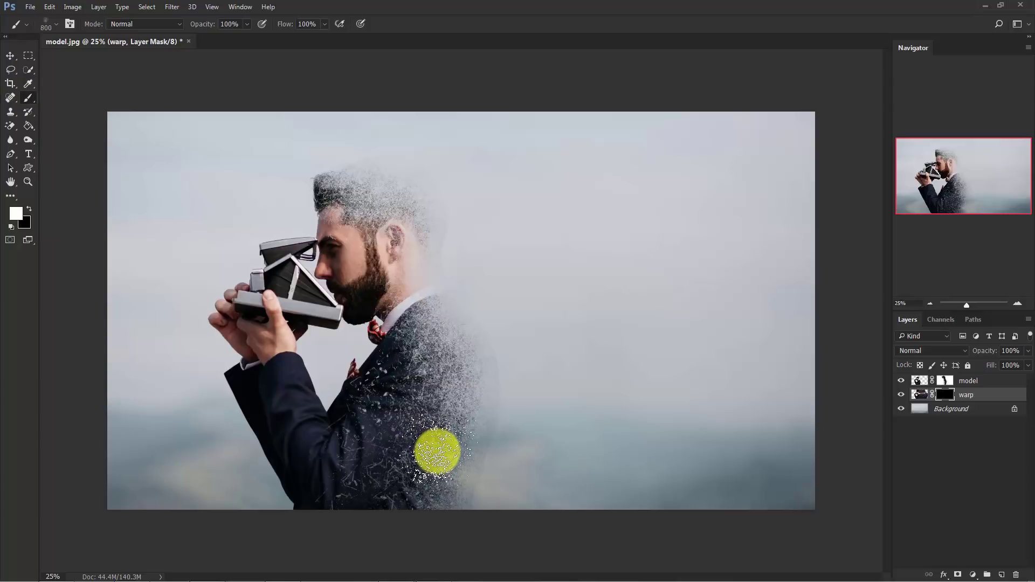
key("bracketright")
key("bracketright")
key("bracketright")
key("bracketright")
key("bracketright")
mouse_move(437, 452)
left_mouse_down()
mouse_move(446, 469)
mouse_move(430, 469)
mouse_move(429, 456)
mouse_move(418, 546)
mouse_move(454, 494)
left_mouse_up()
- Reveal large warp particles behind the jacket's lower back with a 3100 px brush on the warp mask
key("bracketright")
key("bracketright")
key("bracketright")
key("bracketright")
key("bracketright")
key("bracketright")
key("bracketright")
key("bracketright")
key("bracketright")
key("bracketright")
key("bracketright")
key("bracketright")
key("bracketright")
key("bracketright")
key("bracketright")
key("bracketright")
key("bracketright")
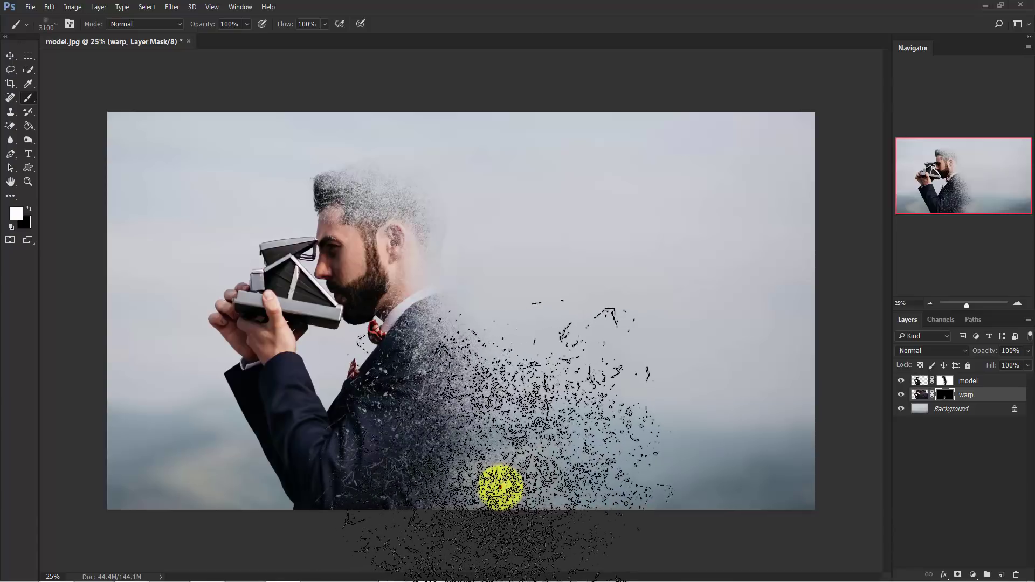
left_click(500, 488)
- Stamp white particles on the warp mask around the head and down to the shoulder with a 1900 px brush
key("bracketleft")
key("bracketleft")
key("bracketleft")
key("bracketleft")
key("bracketleft")
key("bracketleft")
key("bracketleft")
key("bracketleft")
key("bracketleft")
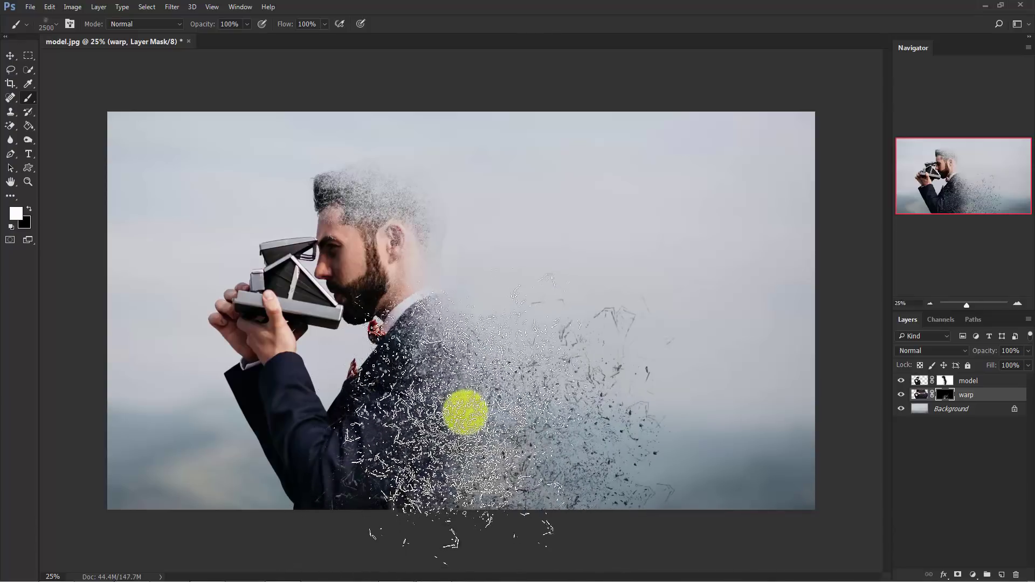
left_click_drag(425, 244, 402, 208)
key("bracketright")
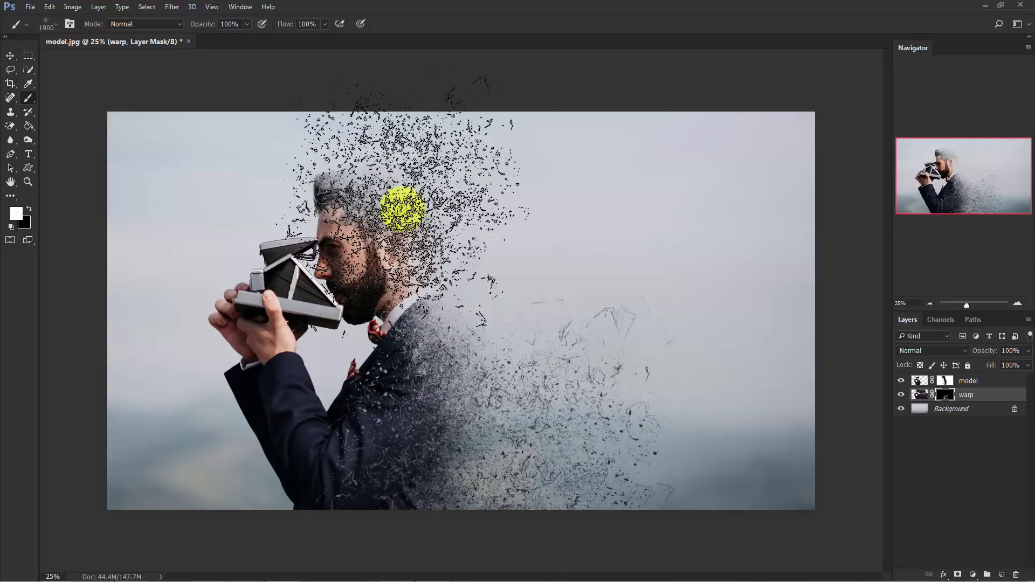
mouse_move(402, 208)
left_mouse_down()
mouse_move(398, 185)
mouse_move(411, 316)
mouse_move(472, 345)
left_mouse_up()
- Extend the scattered particles behind the neck, shoulder and lower jacket on the warp mask with a 2800 px brush
key("bracketright")
key("bracketright")
key("bracketright")
key("bracketright")
key("bracketright")
left_click(492, 292)
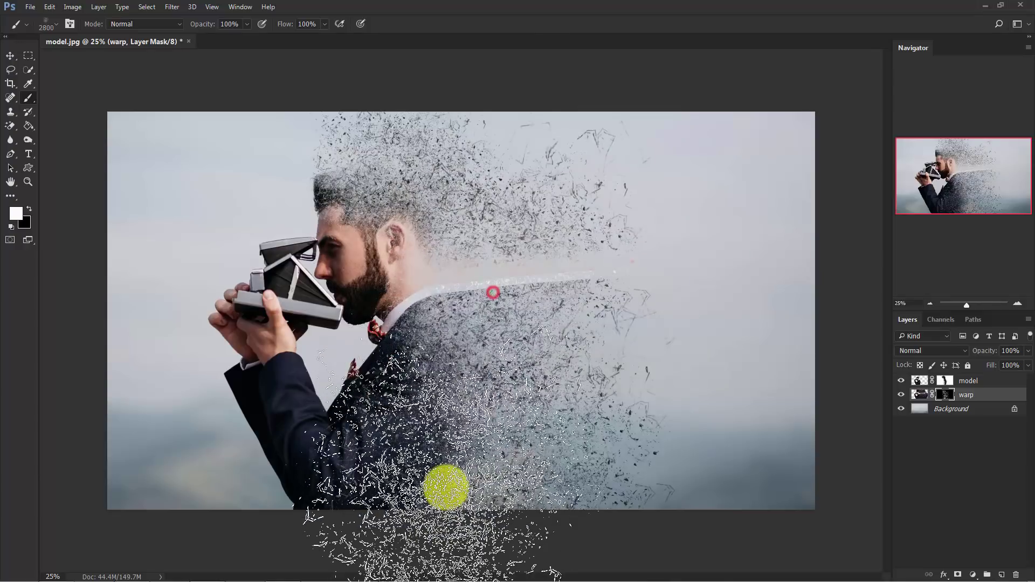
key("ctrl+z")
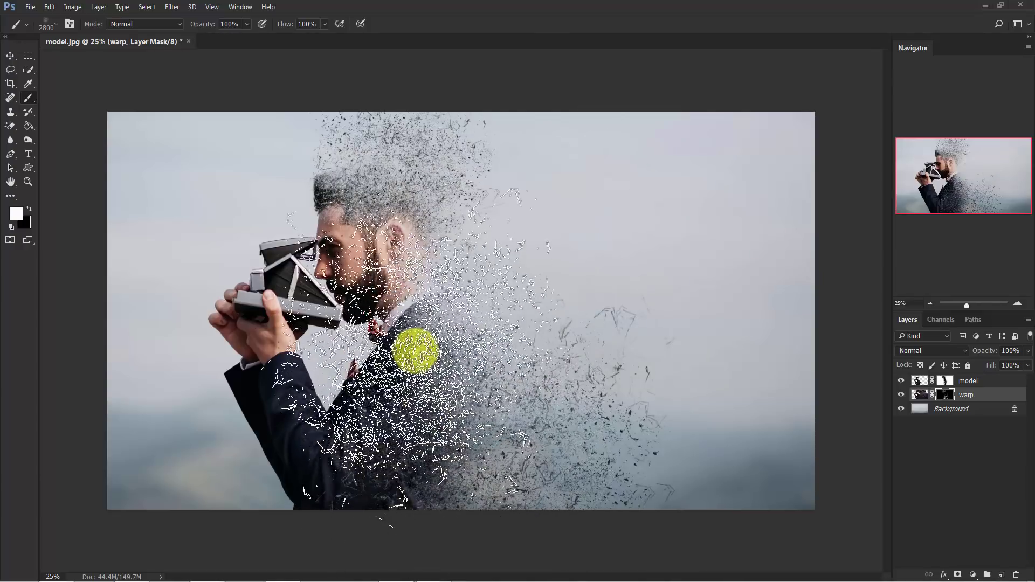
left_click(425, 314)
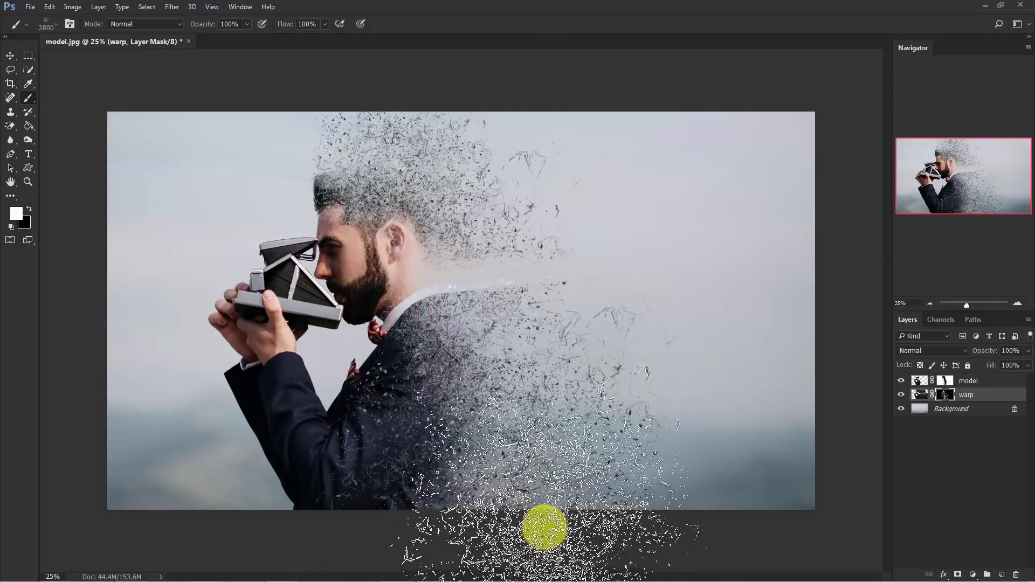
left_click(568, 501)
- Reduce the particle brush and fill in the jacket's lower back with denser white particles on the warp mask
key("bracketleft")
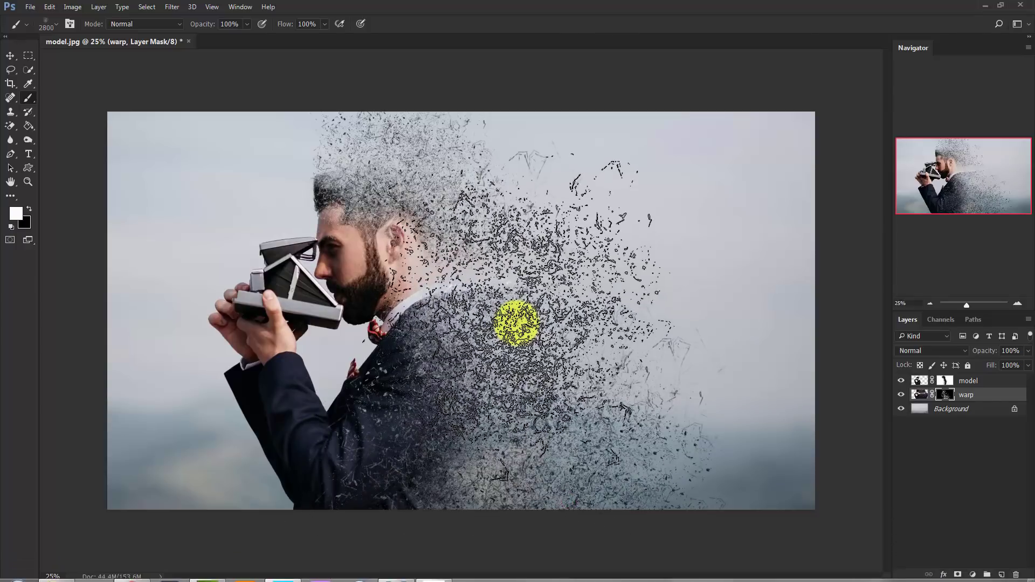
key("bracketleft")
key("bracketleft")
key("bracketleft")
key("bracketleft")
key("bracketleft")
key("bracketleft")
key("bracketleft")
key("bracketleft")
key("bracketleft")
key("bracketleft")
key("bracketleft")
key("bracketleft")
key("bracketleft")
left_click(486, 465)
left_click(393, 441)
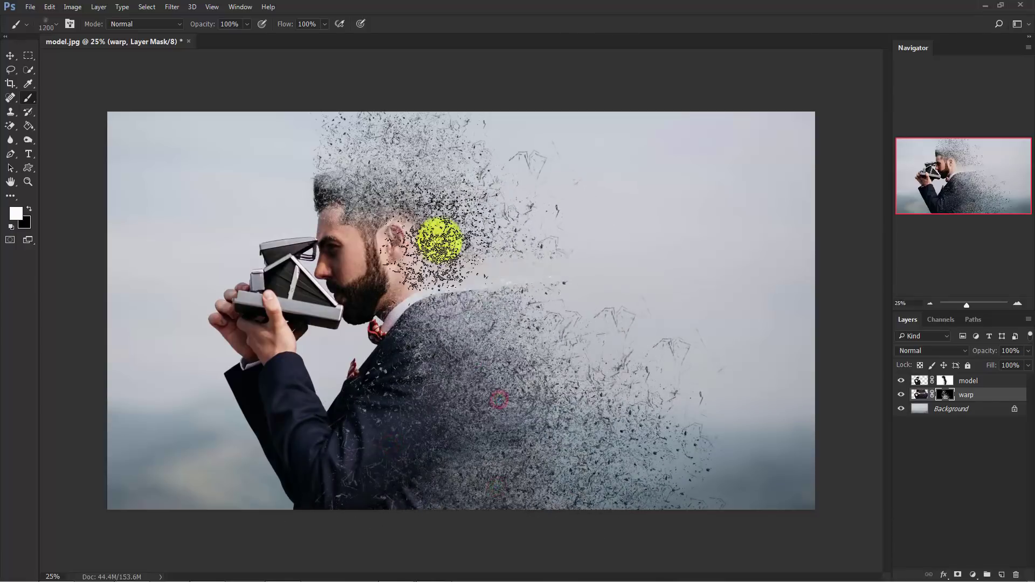
- Stamp denser white particles on the warp mask over the hair, neck and collar with a 1200 px brush
left_click_drag(369, 206, 376, 285)
left_click(374, 210)
left_click(427, 229)
left_click(426, 296)
- Fill in the jacket from the upper back to the hem on the warp mask with a 1700 px brush
key("bracketright")
key("bracketright")
key("bracketright")
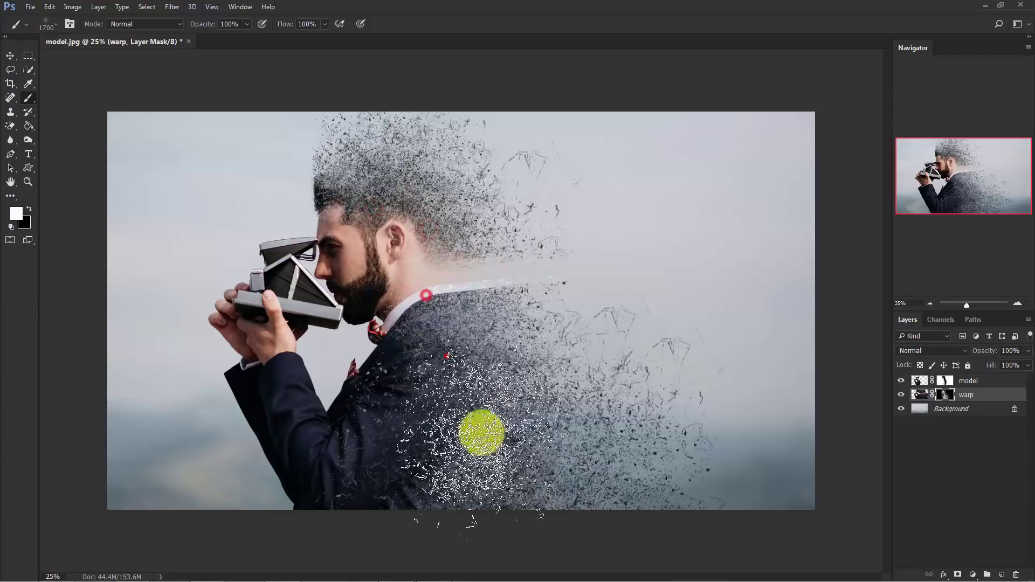
left_click(448, 357)
left_click(481, 390)
left_click(481, 504)
- Fill in the hair above the ear and over the forehead on the warp mask with an 800 px brush
key("bracketleft")
key("bracketleft")
key("bracketleft")
key("bracketleft")
key("bracketleft")
key("bracketleft")
key("bracketleft")
key("bracketleft")
key("bracketleft")
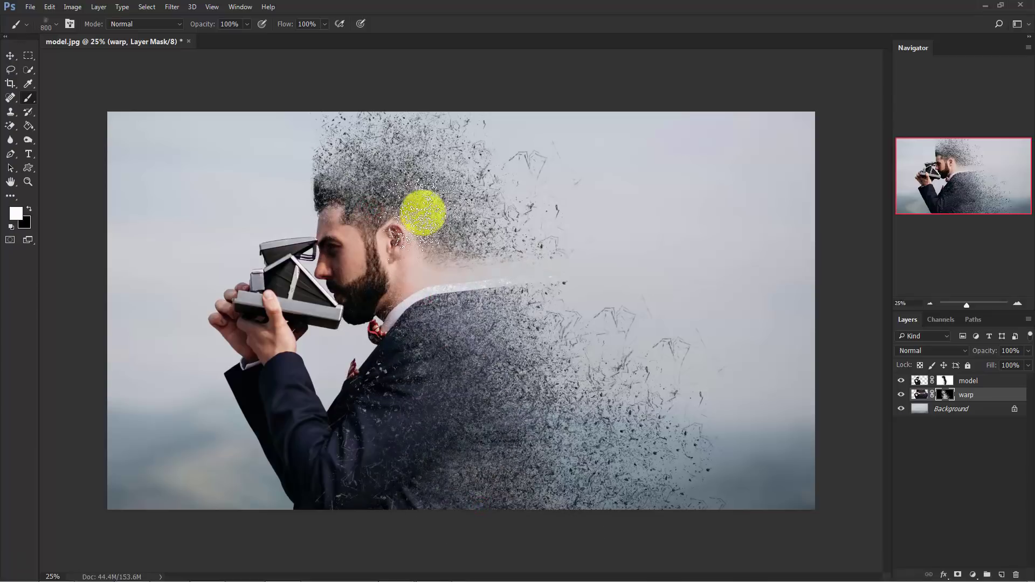
left_click(423, 213)
left_click(365, 175)
- Spread white particles behind the head and across the shoulder on the warp mask with an 1800 px brush
key("bracketright")
key("bracketright")
key("bracketright")
key("bracketright")
key("bracketright")
key("bracketright")
key("bracketright")
key("bracketright")
key("bracketright")
key("bracketright")
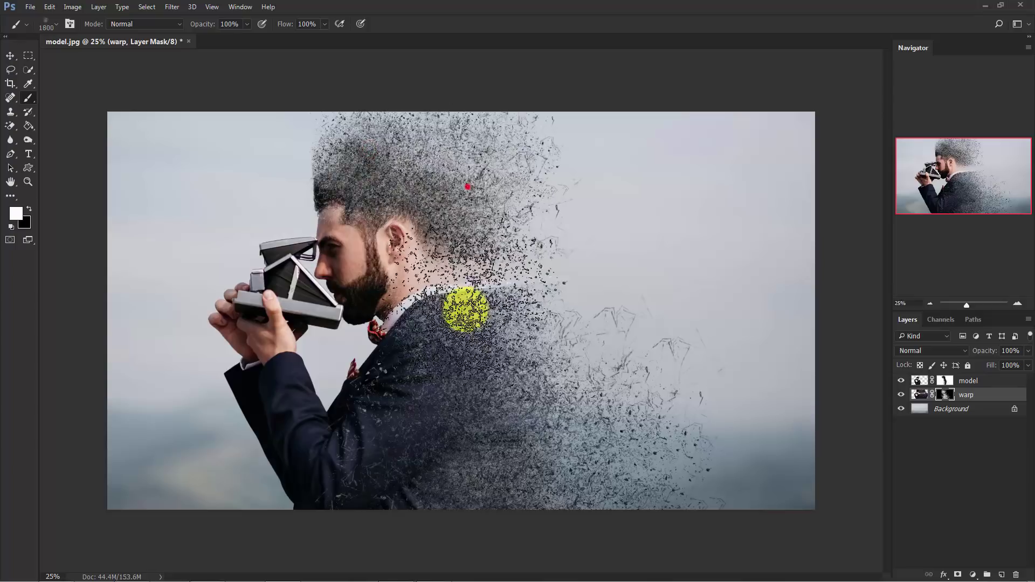
left_click_drag(480, 302, 538, 377)
- Add white particles behind the jacket's back, finish its lower part with a 1300 px brush, and switch to the Move tool
key("bracketleft")
key("bracketleft")
left_click(554, 367)
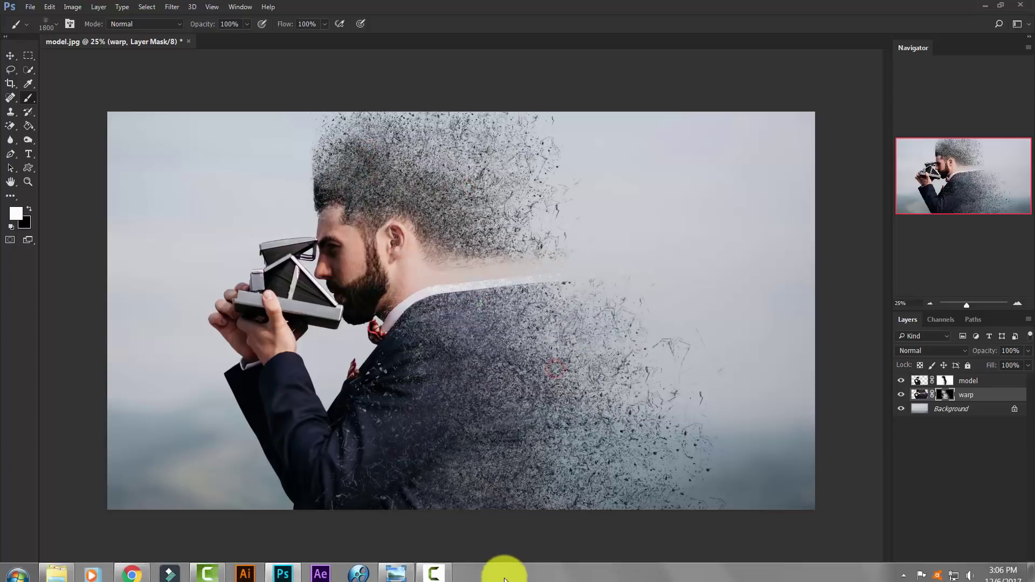
key("bracketleft")
key("bracketleft")
key("bracketleft")
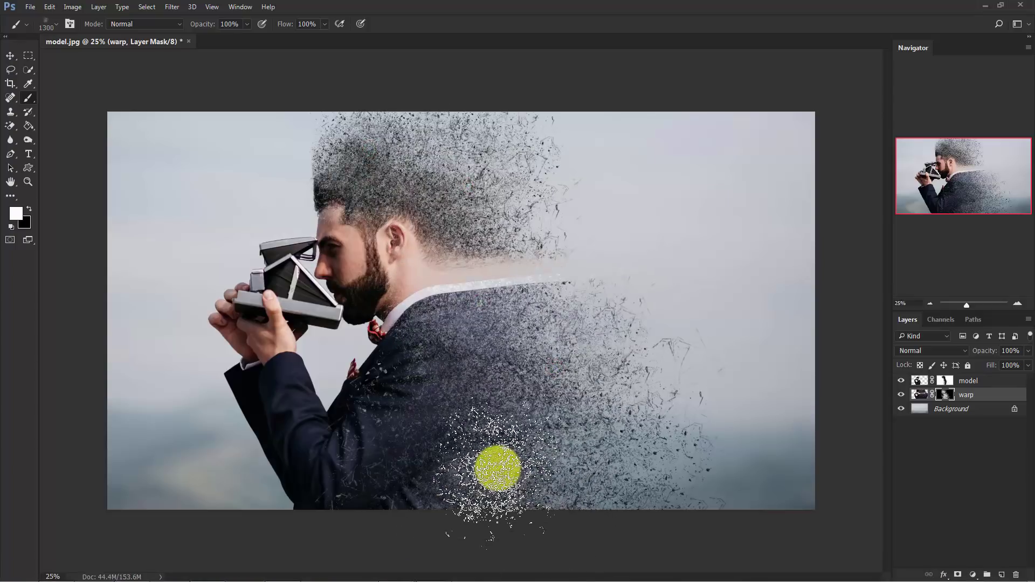
left_click(498, 468)
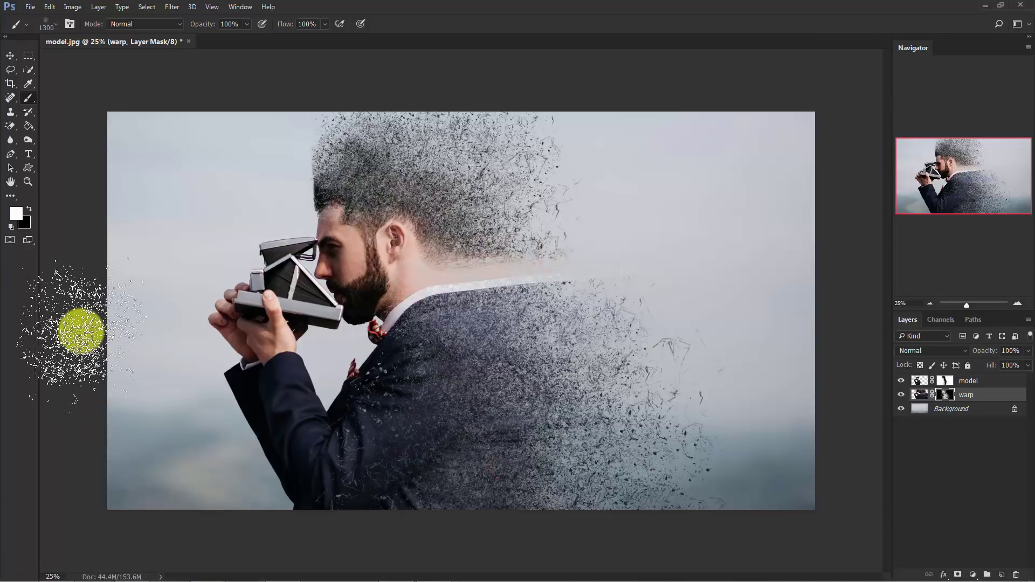
left_click(10, 55)
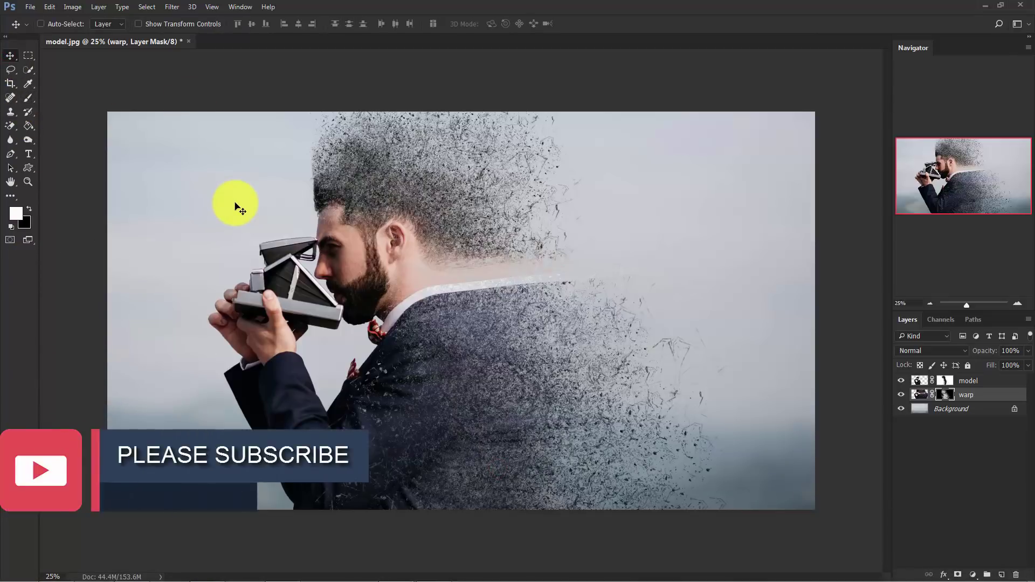
- Add a Gradient Map adjustment layer above the model layer
key("ctrl+minus")
key("ctrl+minus")
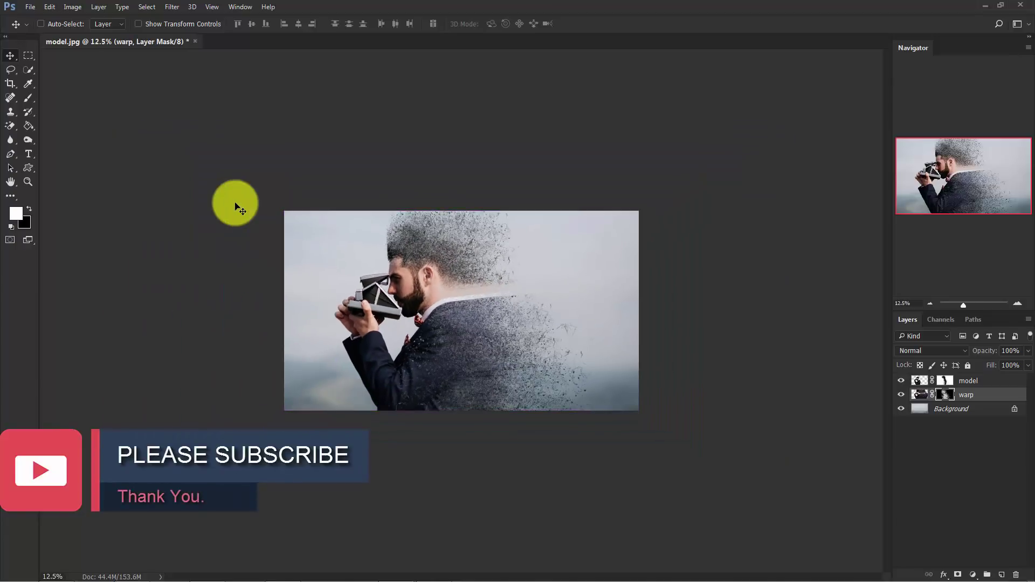
key("ctrl+plus")
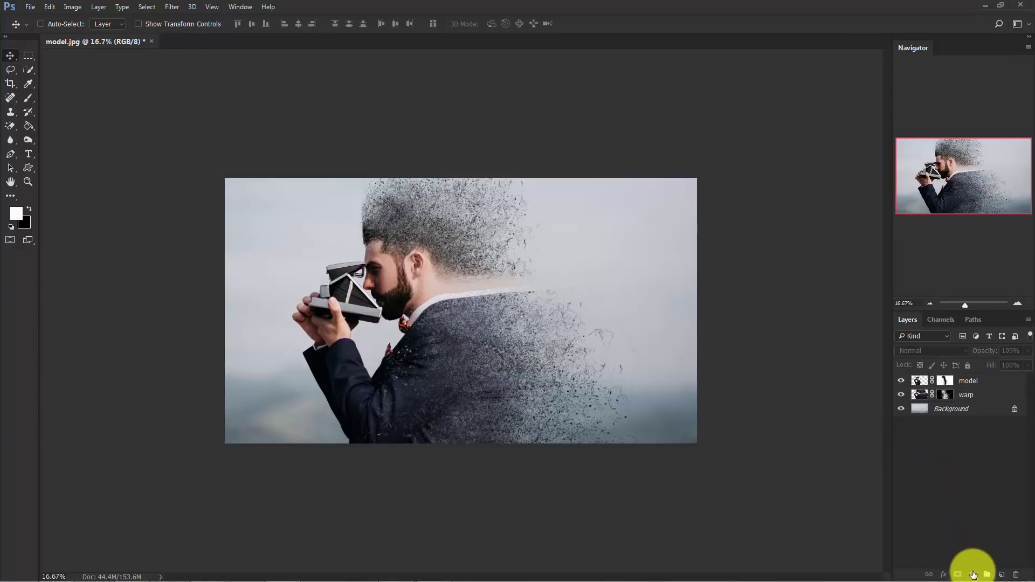
left_click(973, 575)
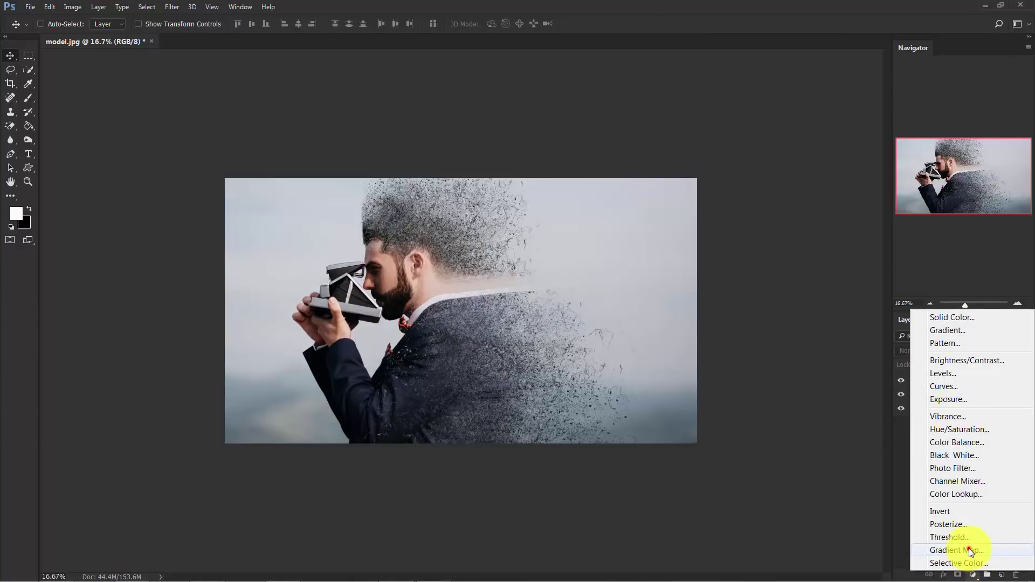
left_click(968, 549)
left_click_drag(715, 184, 492, 190)
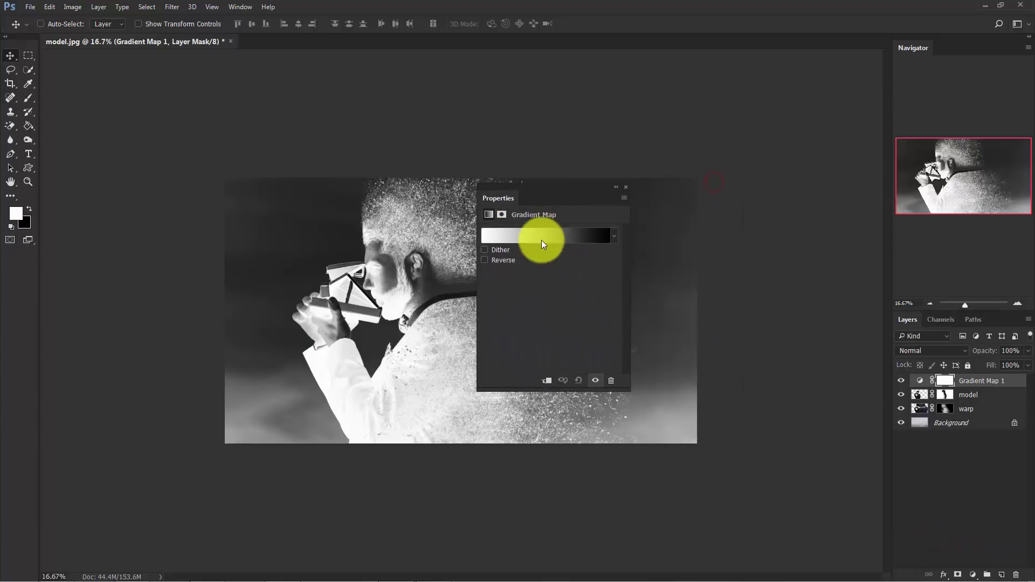
- Apply the Violet, Orange preset to the gradient map
left_click(539, 235)
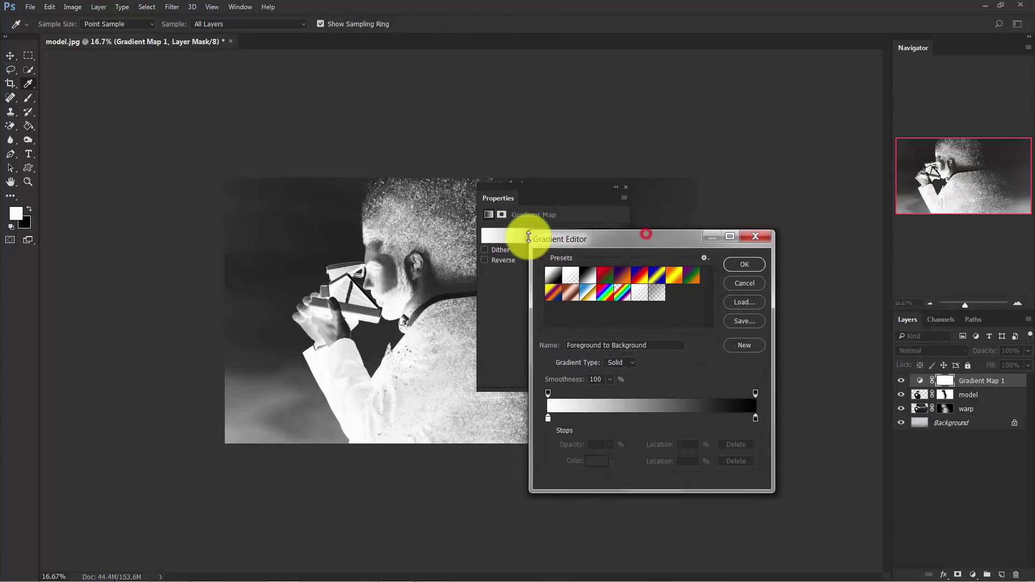
left_click(621, 280)
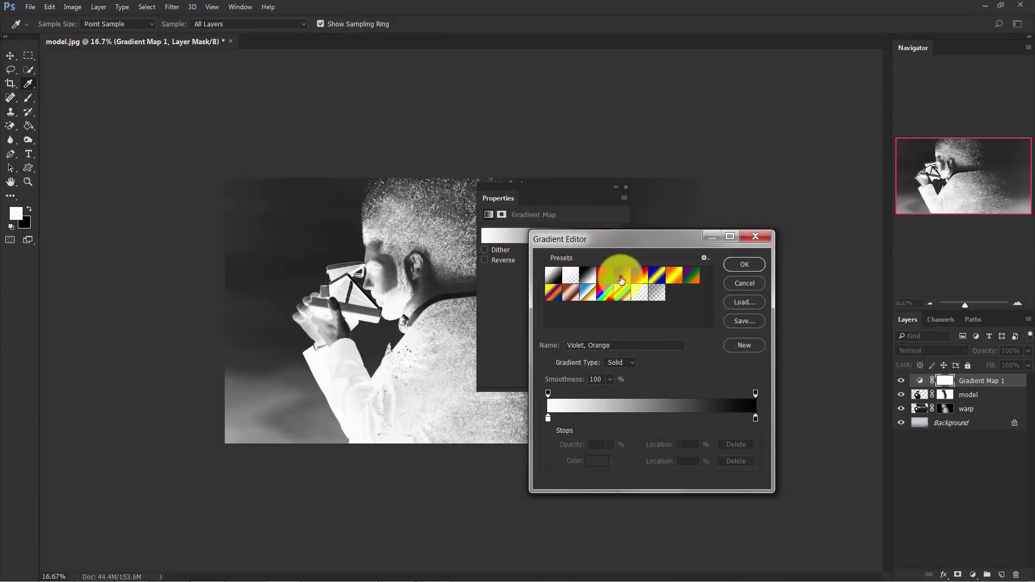
left_click_drag(620, 343, 532, 340)
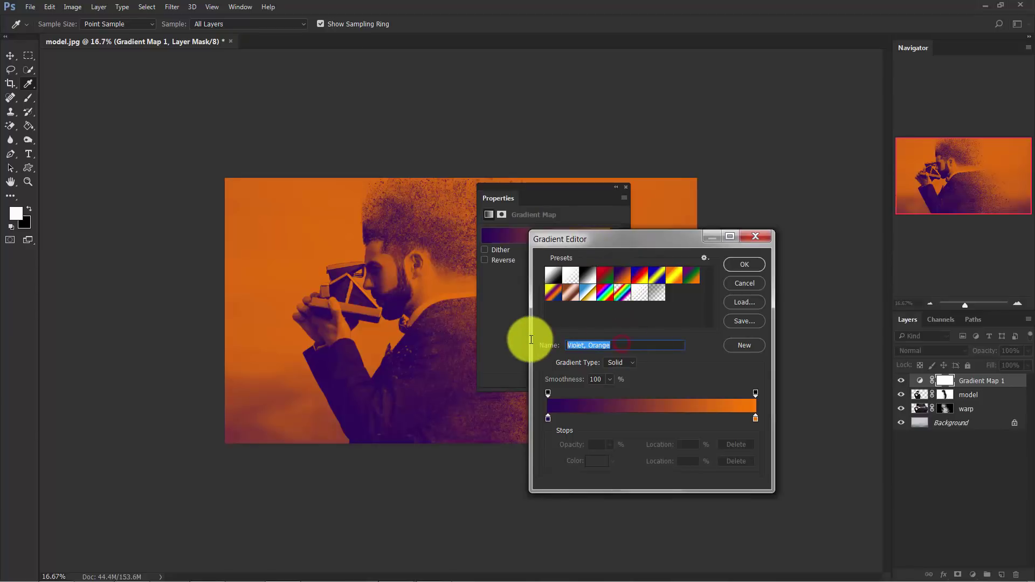
left_click(743, 264)
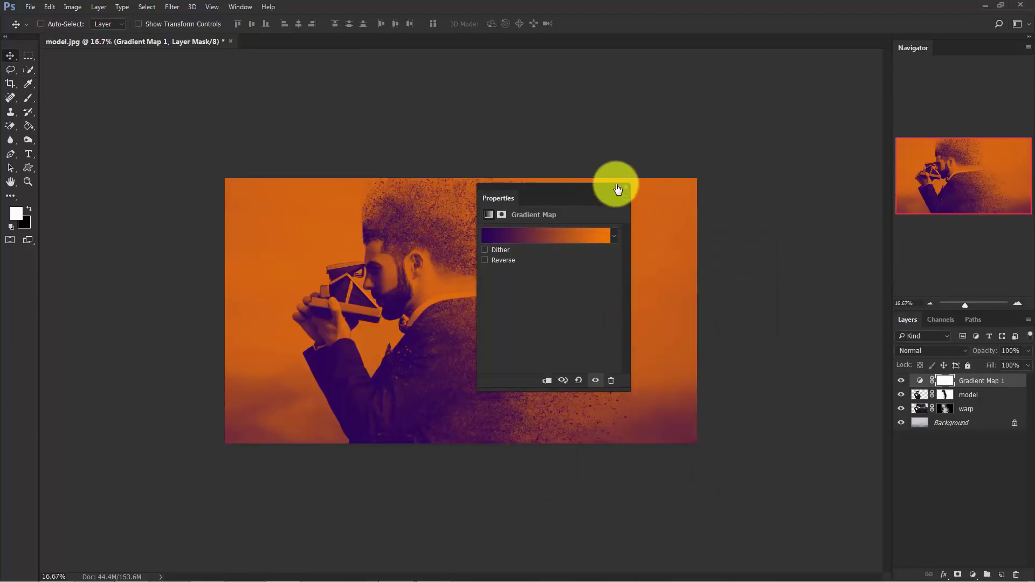
- Close the gradient map's properties and set the adjustment layer's blend mode to Soft Light
left_click(626, 187)
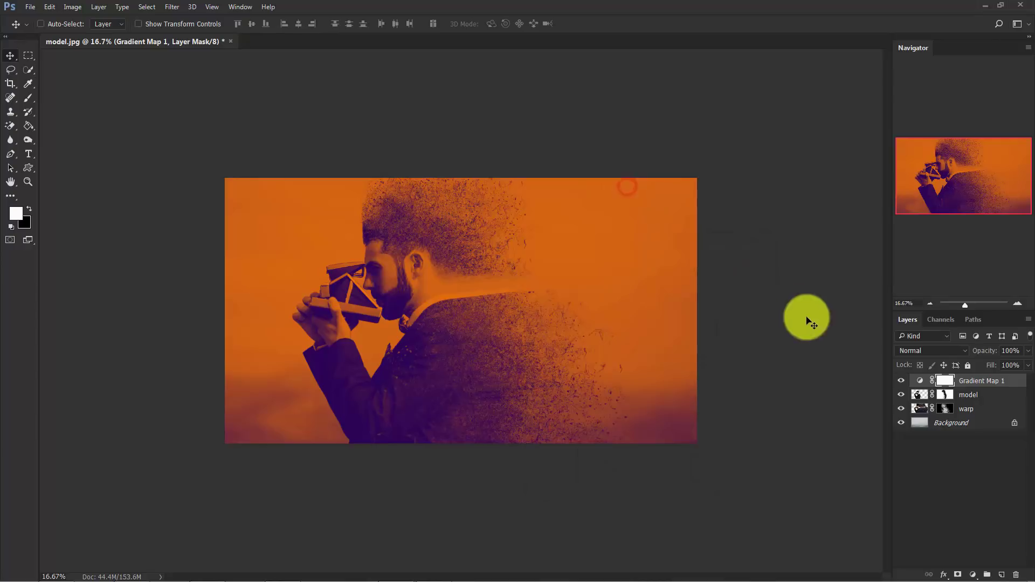
left_click(907, 350)
left_click(921, 219)
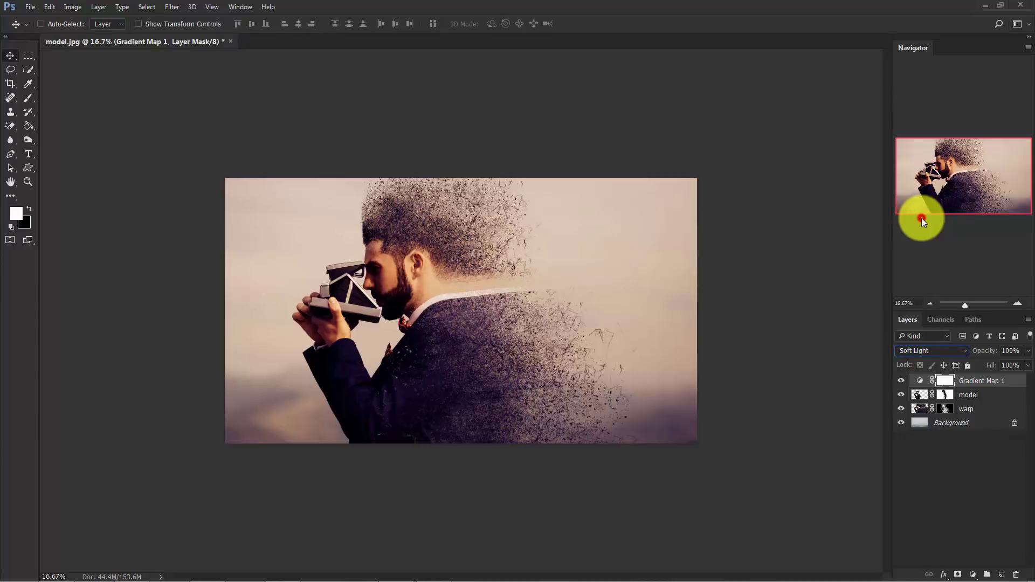
- Lower the gradient map layer's opacity to 50% and deselect all layers
left_click(1028, 350)
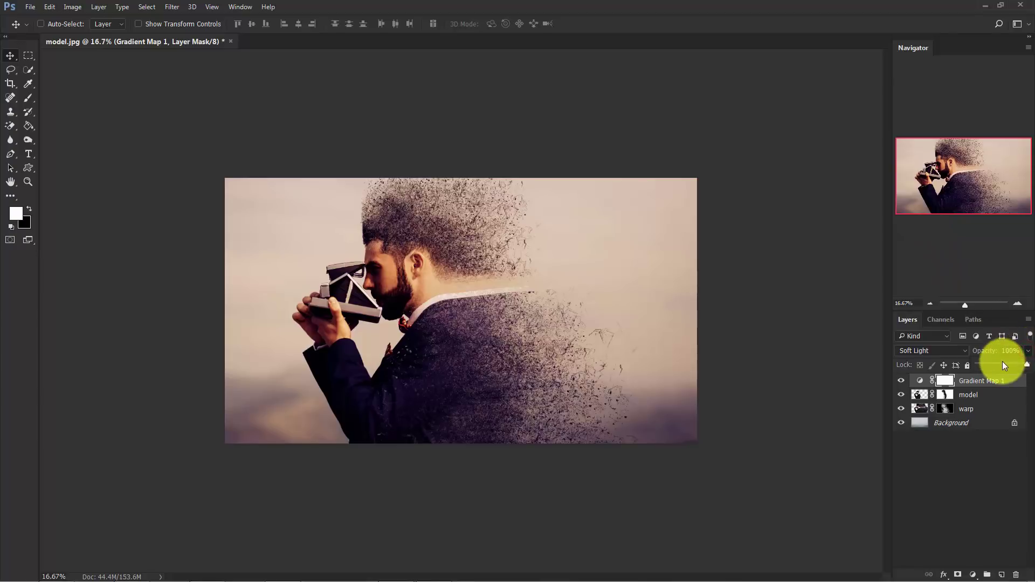
left_click(1003, 363)
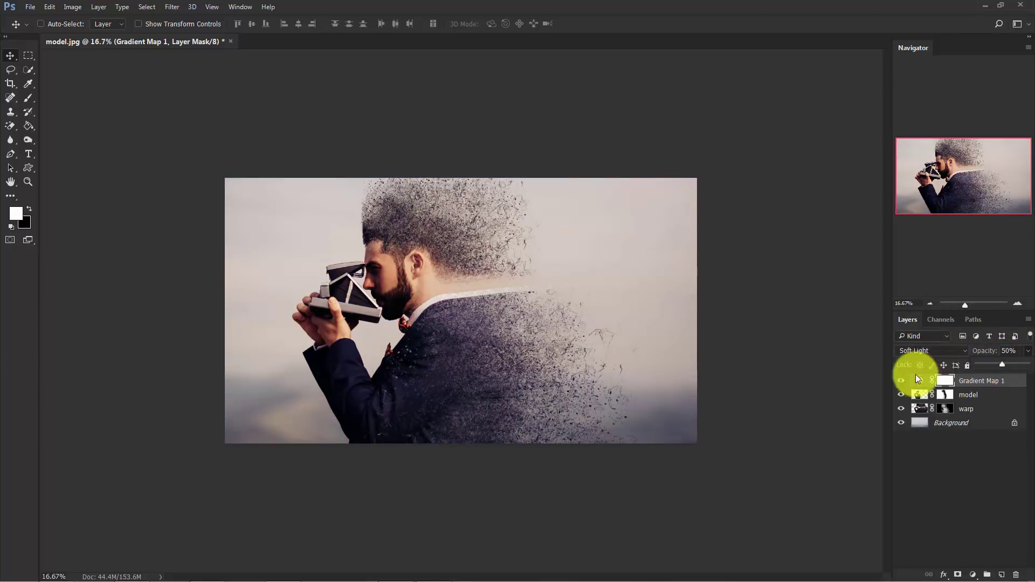
left_click(938, 456)
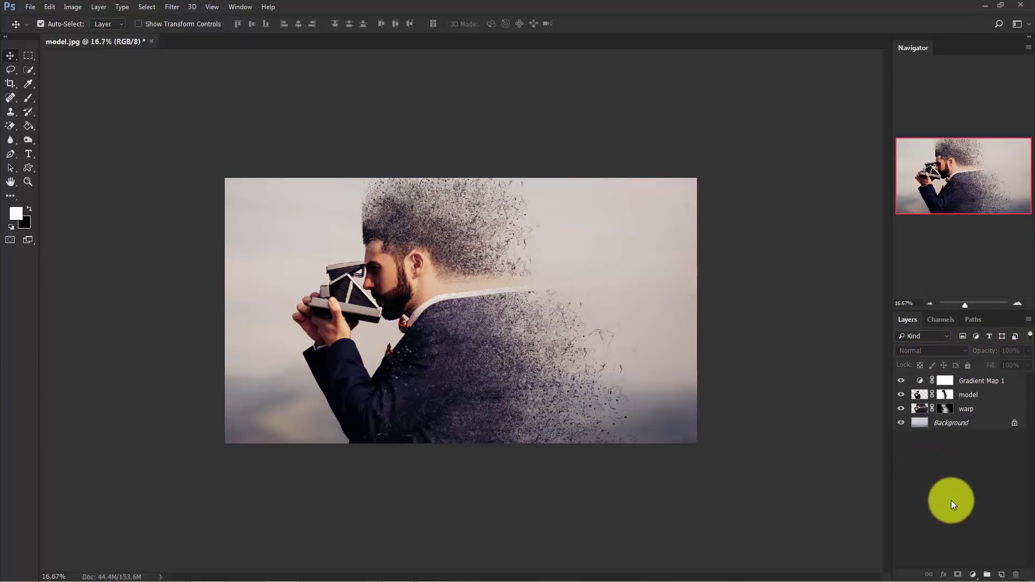
key("ctrl+plus")
key("ctrl+minus")
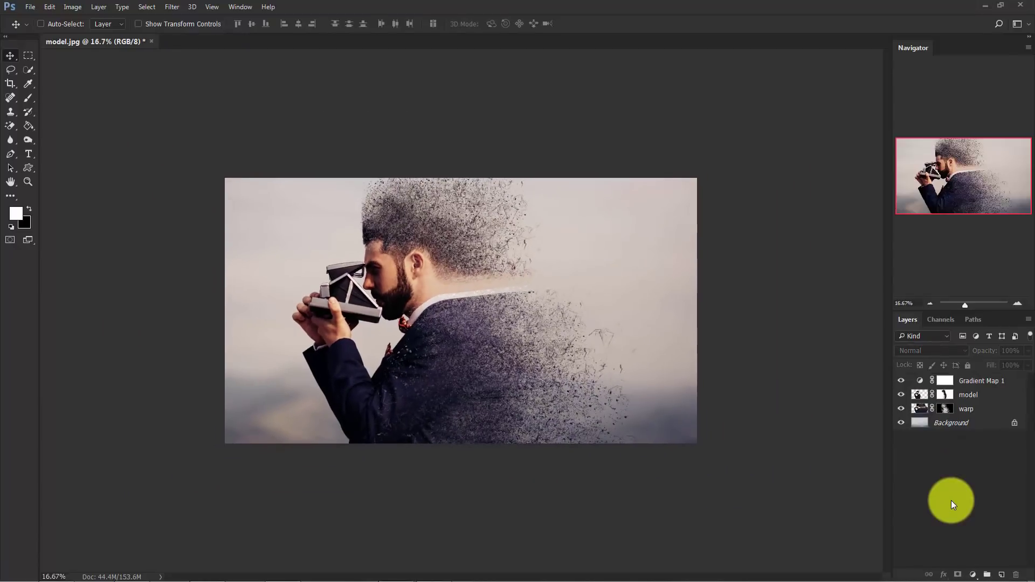